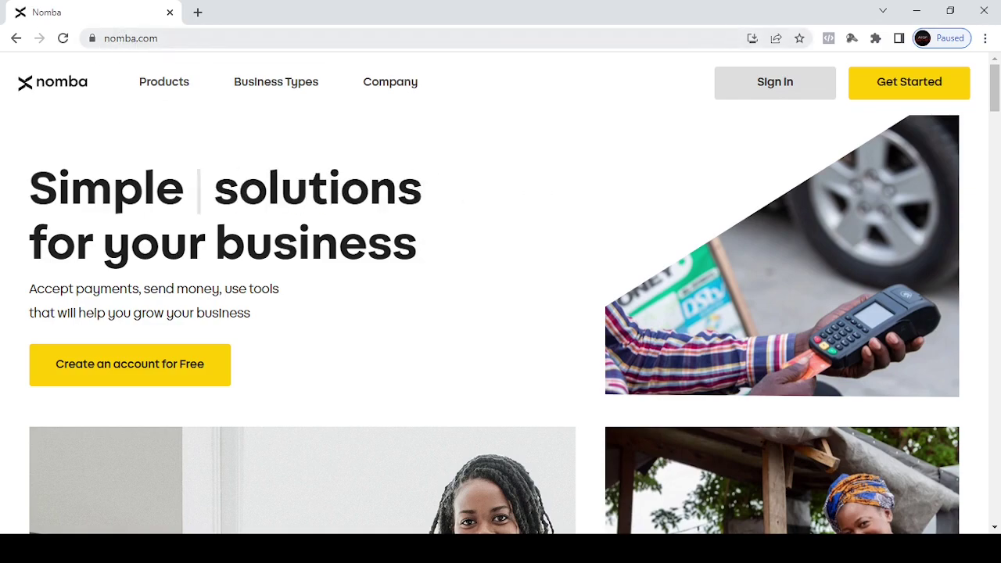
# - Start a new Nomba business account signup from the landing page
pyautogui.moveTo(995, 87); pyautogui.dragTo(996, 500)
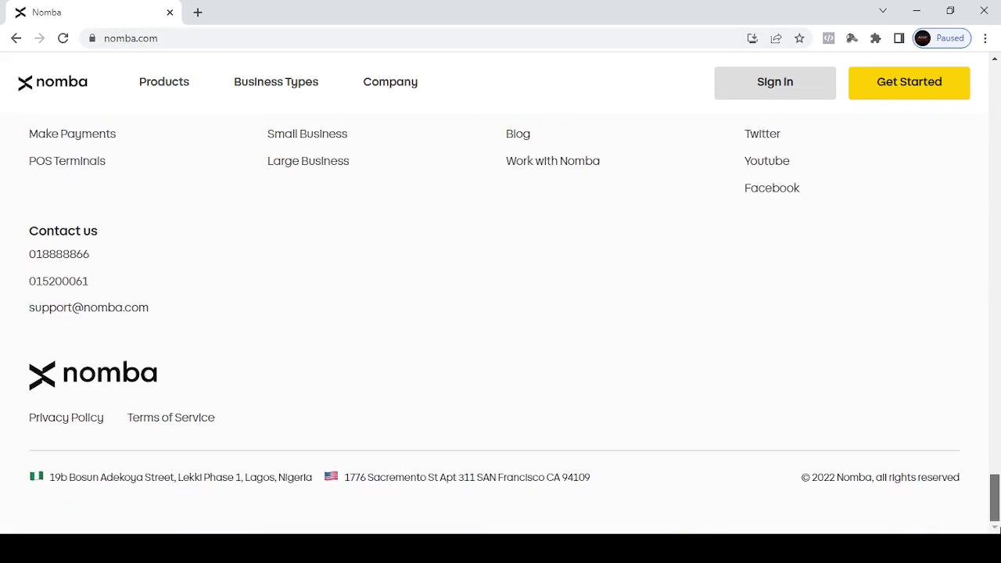
pyautogui.scroll(3, 149, 329)
pyautogui.scroll(2, 157, 278)
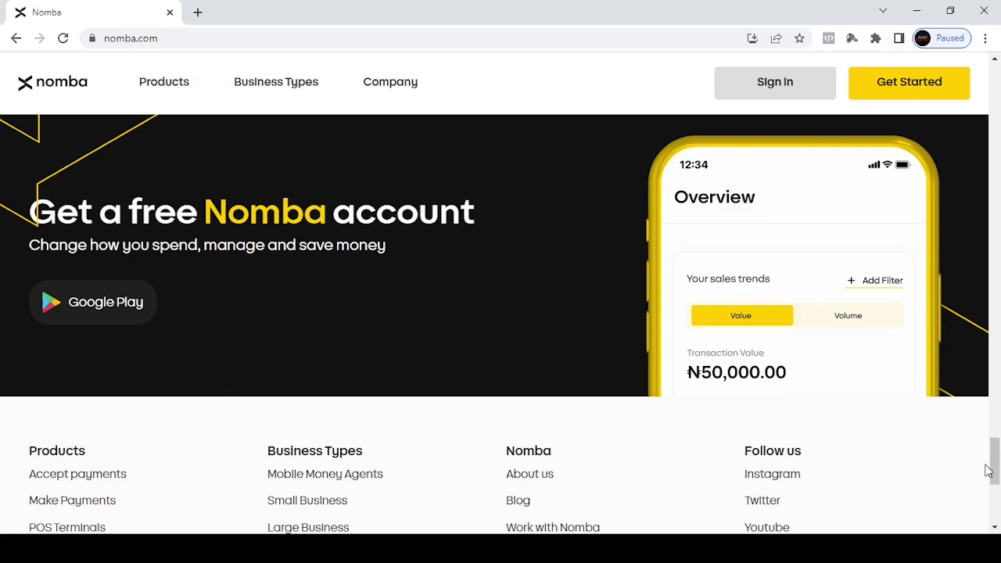
pyautogui.moveTo(997, 464); pyautogui.dragTo(992, 89)
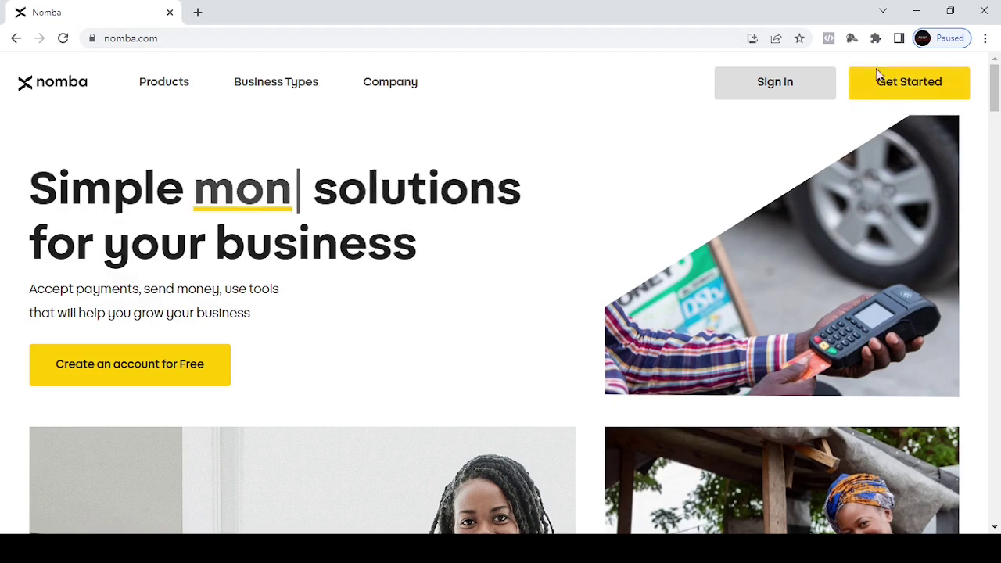
pyautogui.click(928, 89)
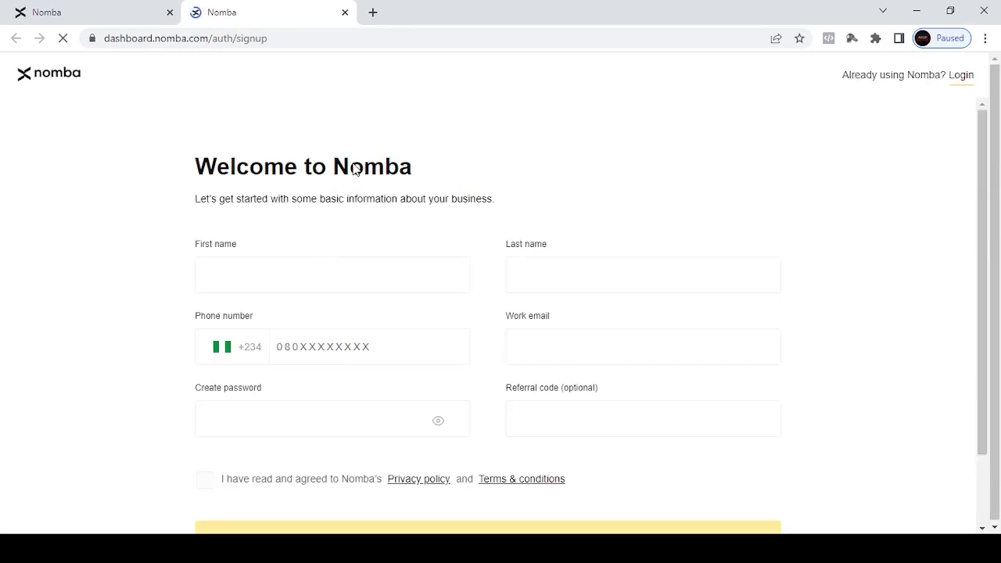
# - Fill in the signup form's name, phone number, work e-mail and password fields
pyautogui.scroll(-1, 580, 279)
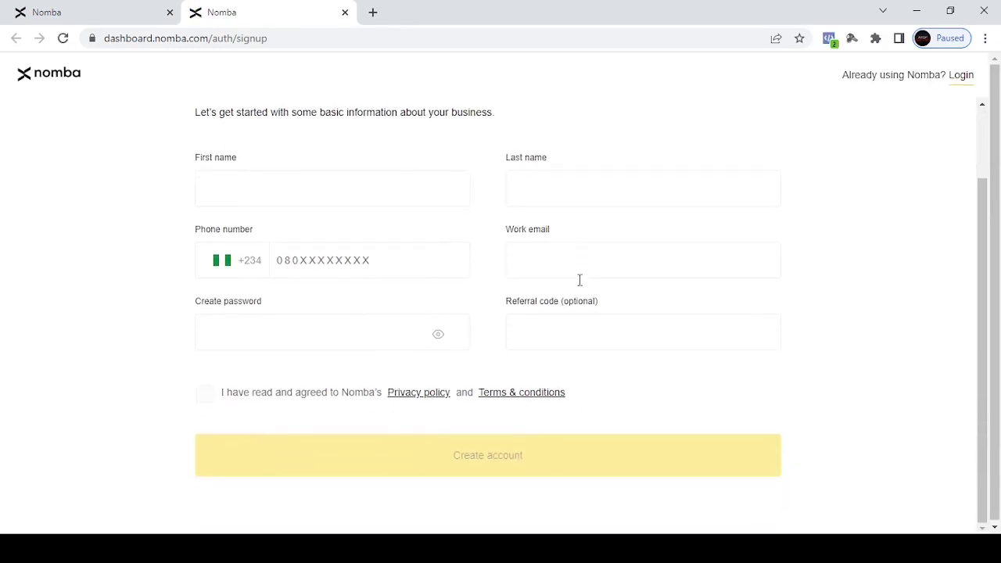
pyautogui.scroll(1, 582, 262)
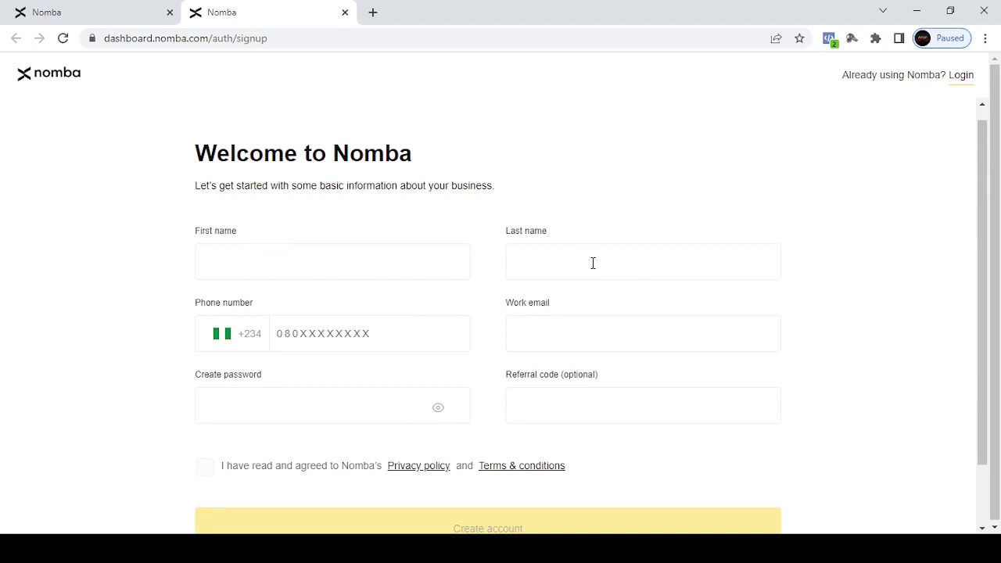
pyautogui.scroll(-1, 356, 331)
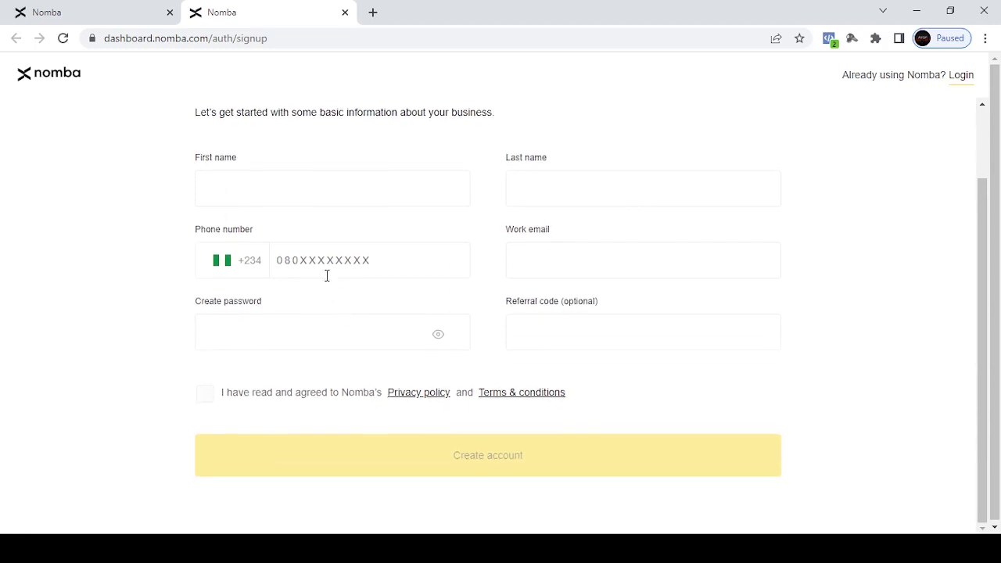
pyautogui.click(323, 264)
pyautogui.click(554, 259)
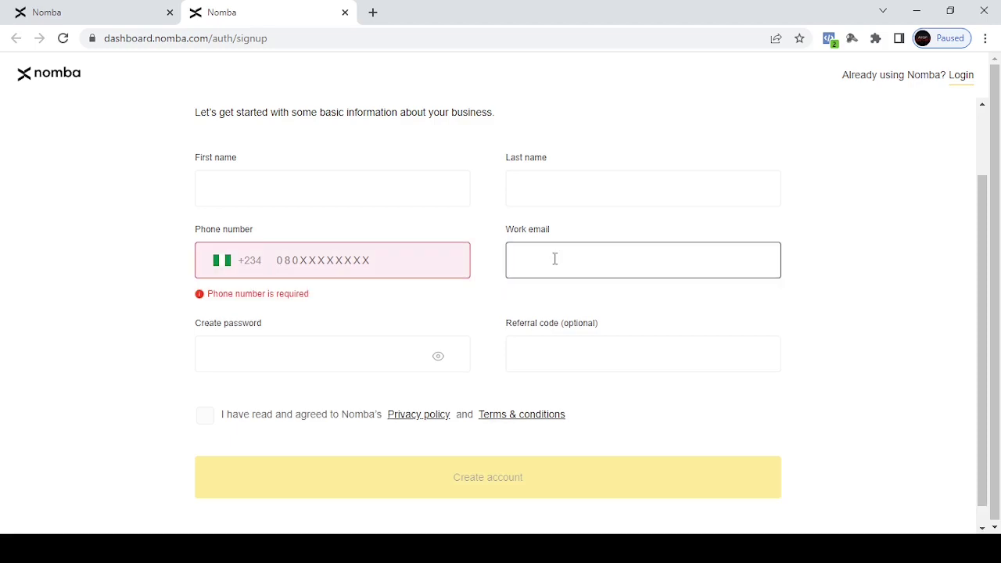
pyautogui.click(115, 305)
pyautogui.click(256, 347)
pyautogui.click(572, 353)
pyautogui.click(321, 349)
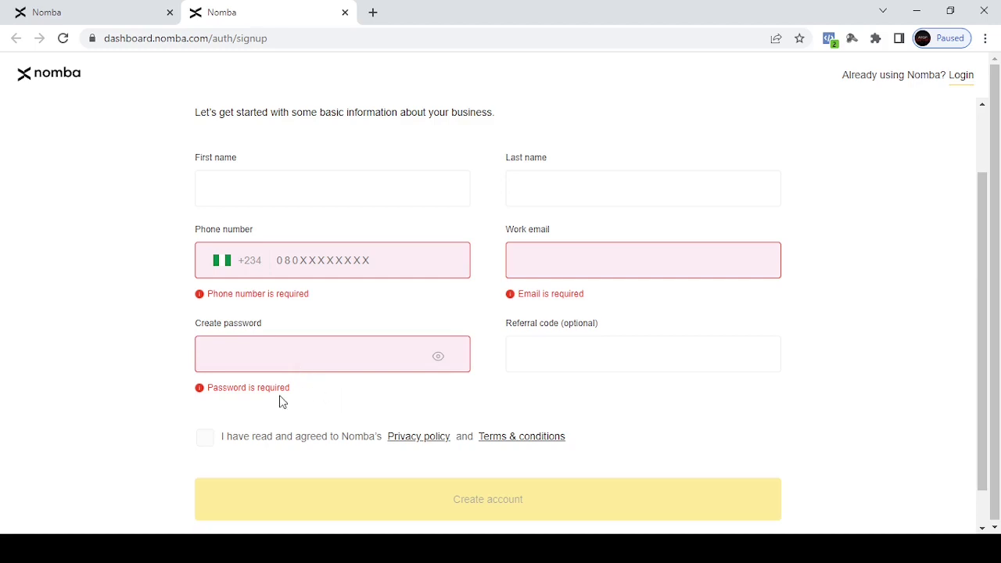
pyautogui.click(355, 363)
# - Accept the terms and submit the signup form
pyautogui.scroll(-1, 642, 338)
pyautogui.scroll(2, 183, 224)
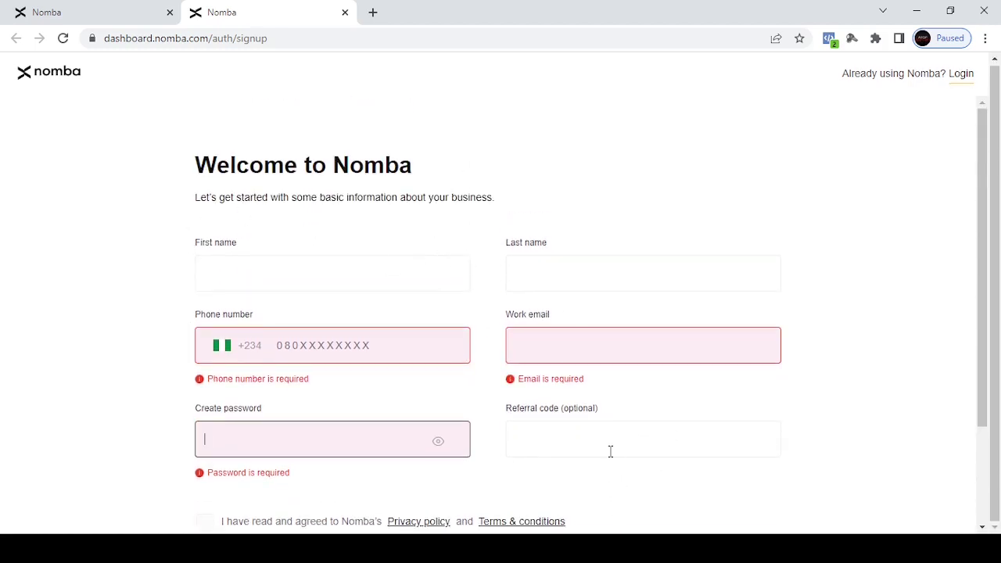
pyautogui.scroll(-2, 639, 416)
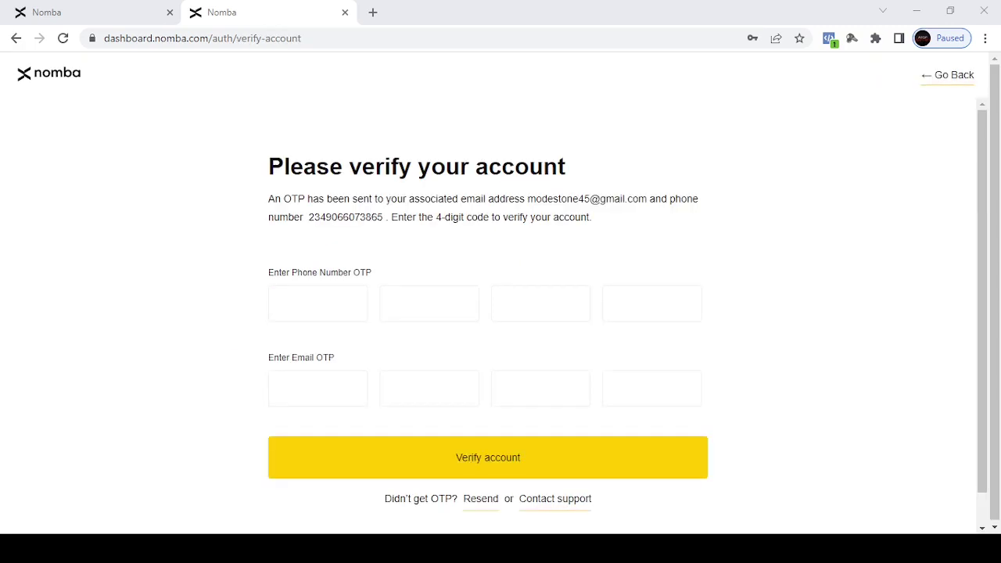
pyautogui.click(621, 259)
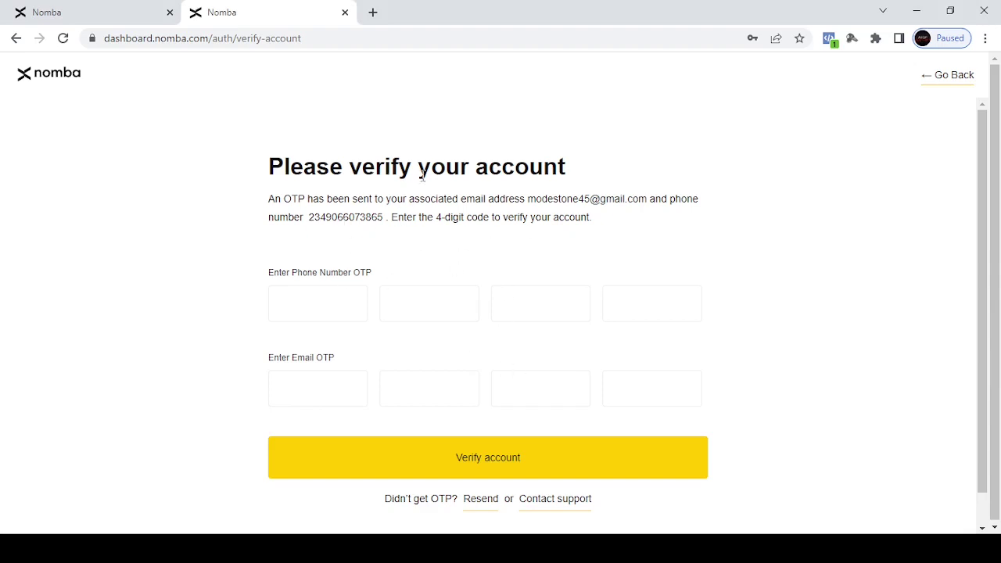
# - Check which phone number received the code and try submitting the verification codes
pyautogui.doubleClick(362, 220)
pyautogui.click(381, 217)
pyautogui.click(327, 299)
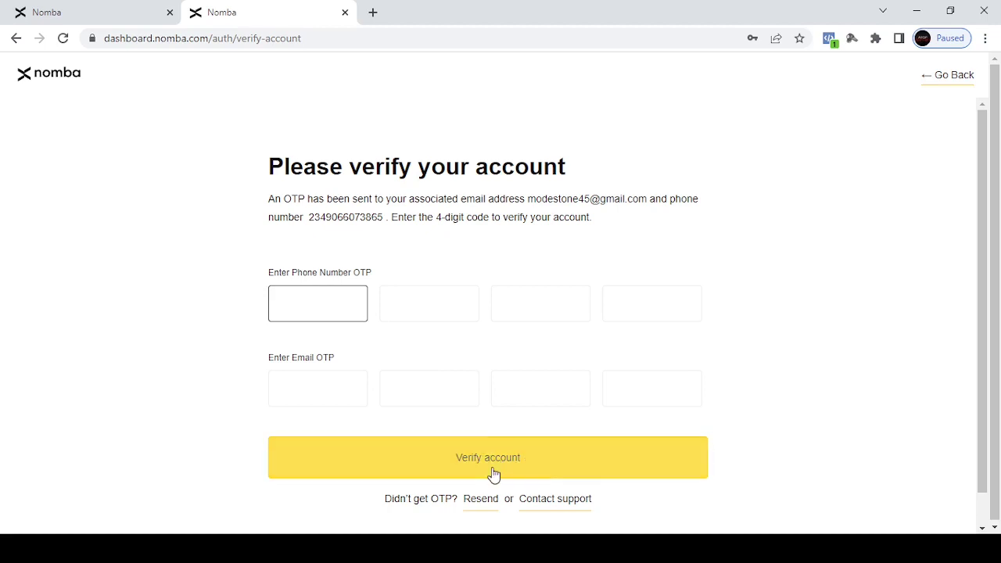
pyautogui.press('Return')
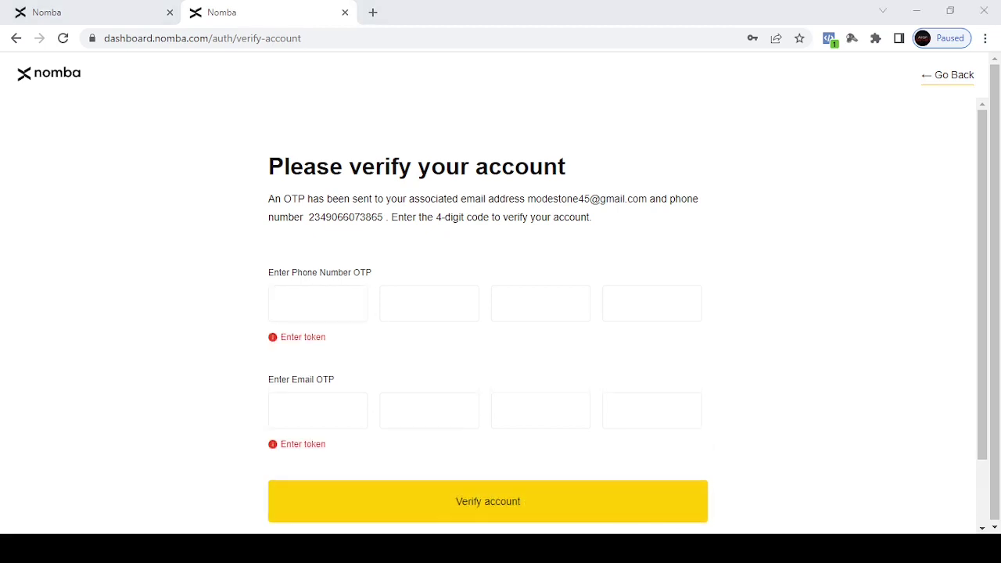
pyautogui.hotkey('alt', 'Tab')
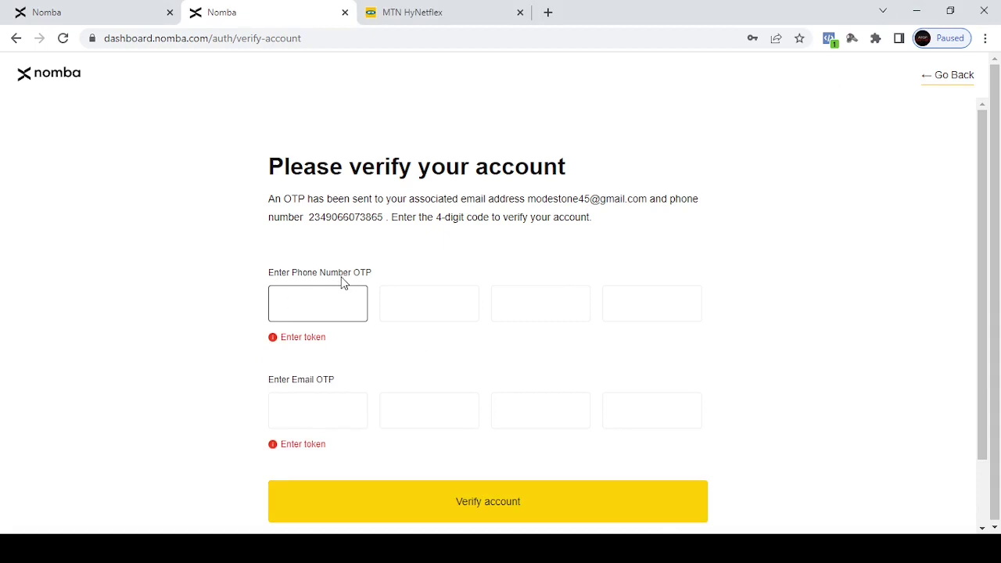
# - Enter the 4-digit phone and e-mail verification codes and verify the account
pyautogui.tripleClick(344, 220)
pyautogui.click(347, 219)
pyautogui.moveTo(537, 195); pyautogui.dragTo(630, 196)
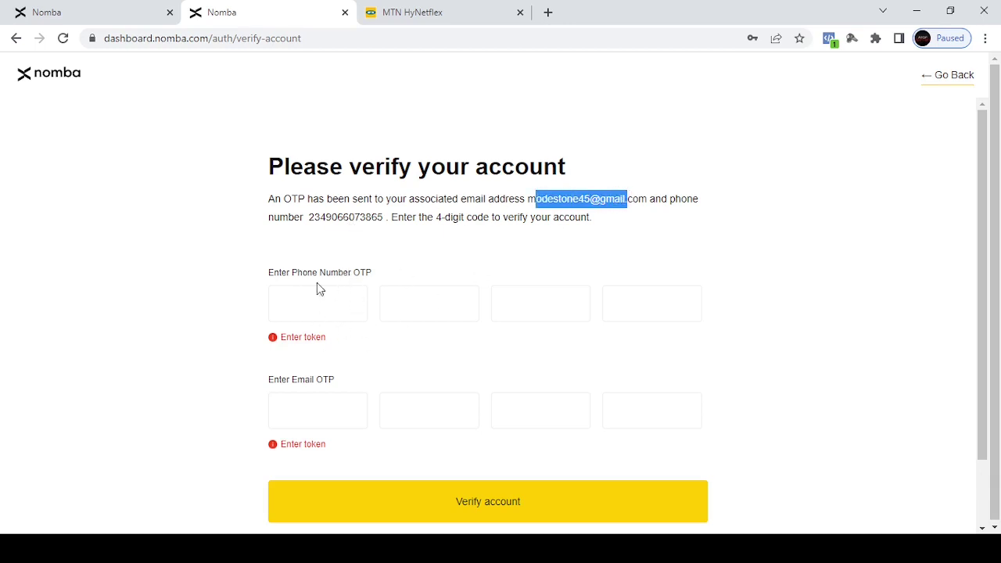
pyautogui.click(343, 305)
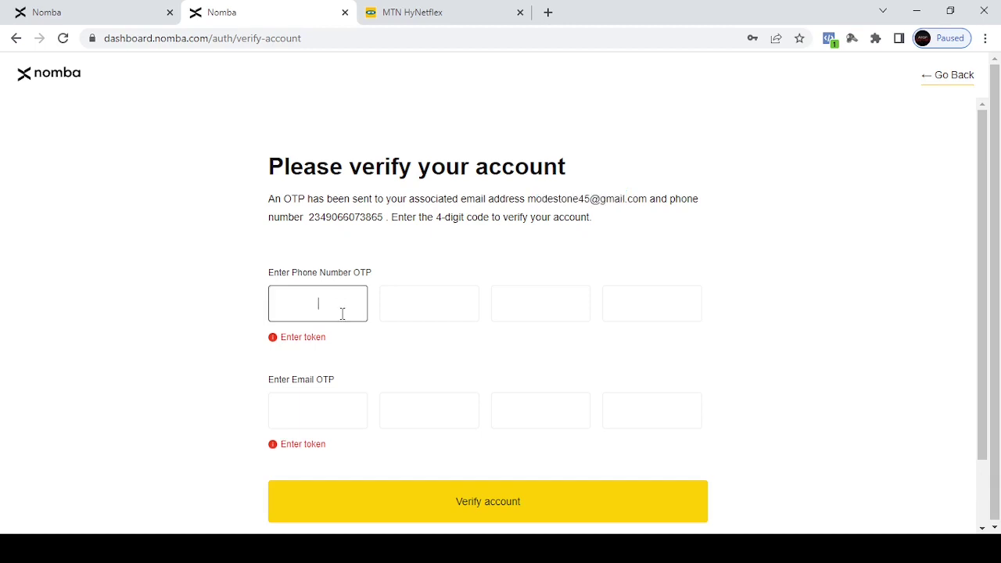
pyautogui.click(287, 420)
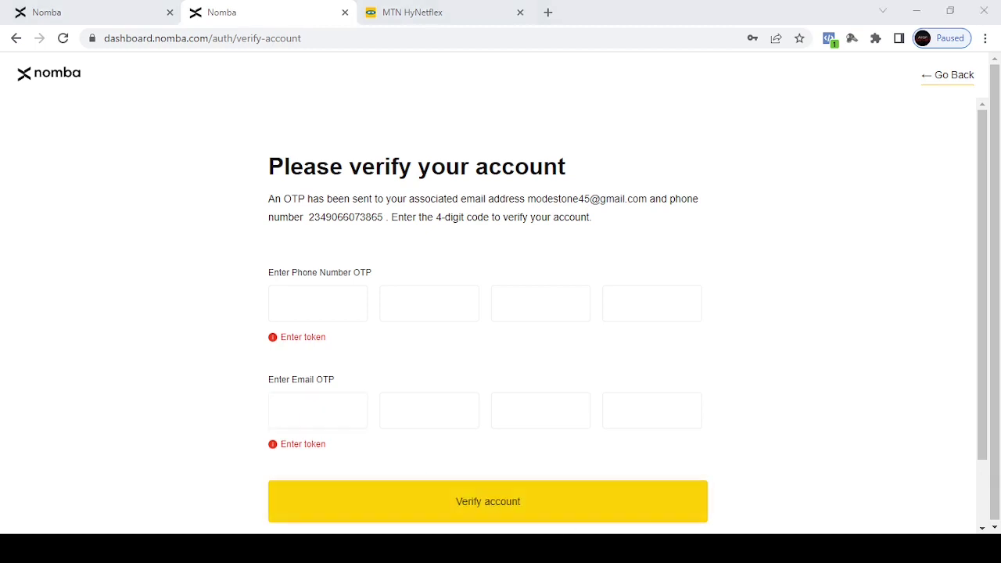
pyautogui.click(470, 158)
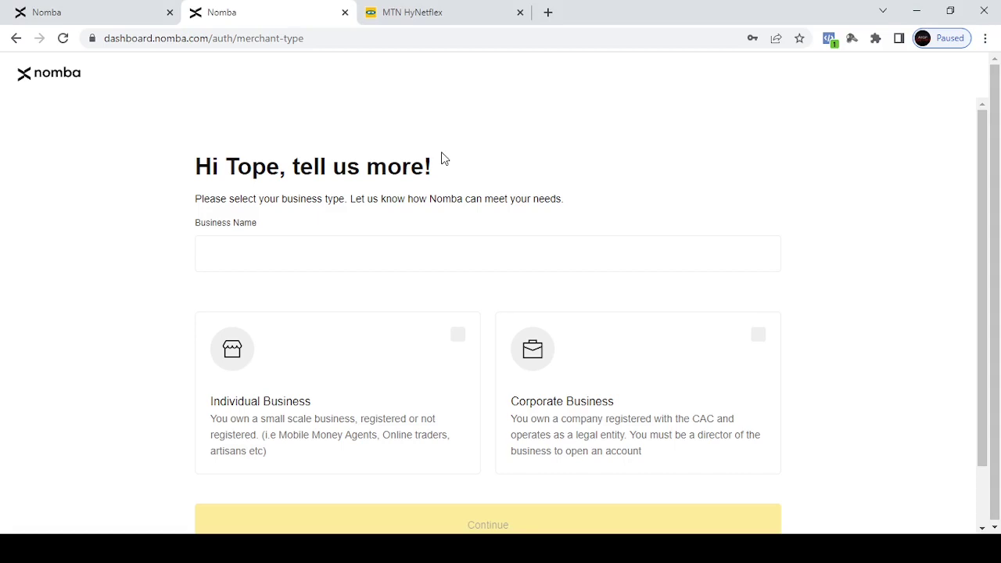
# - Enter ATOP VENTURES as the business name, choose Individual Business, and continue
pyautogui.click(343, 251)
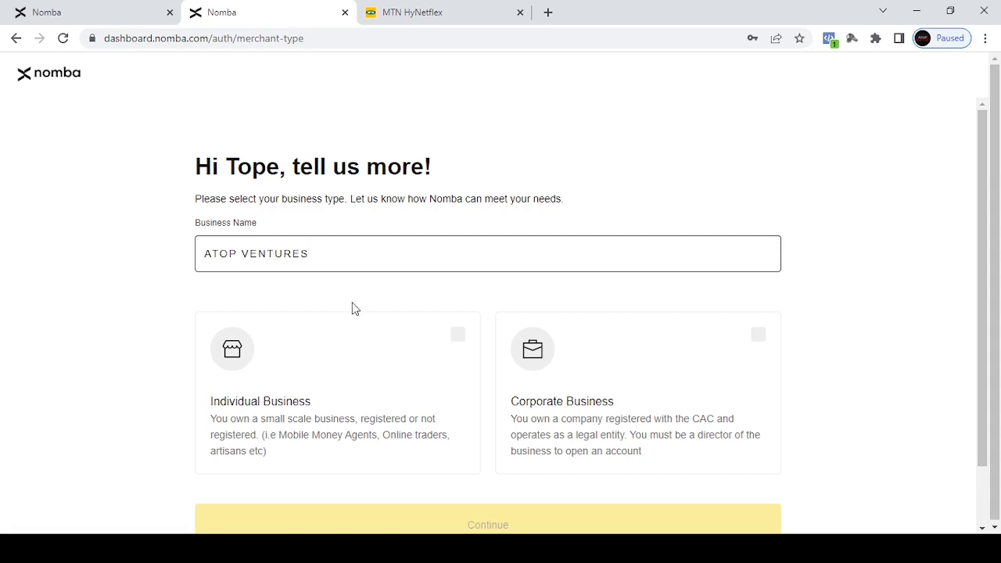
pyautogui.scroll(-1, 352, 309)
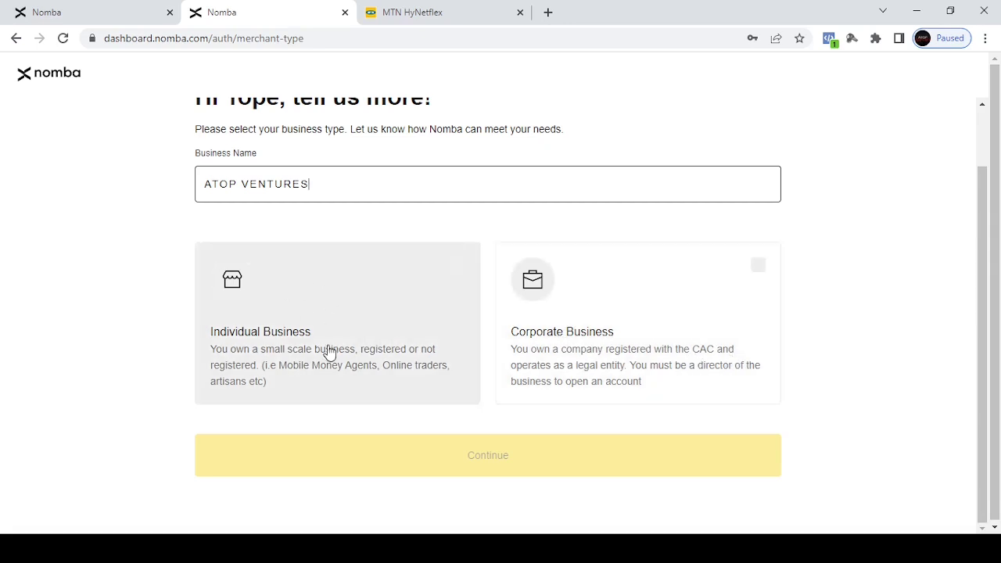
pyautogui.click(285, 327)
pyautogui.click(441, 461)
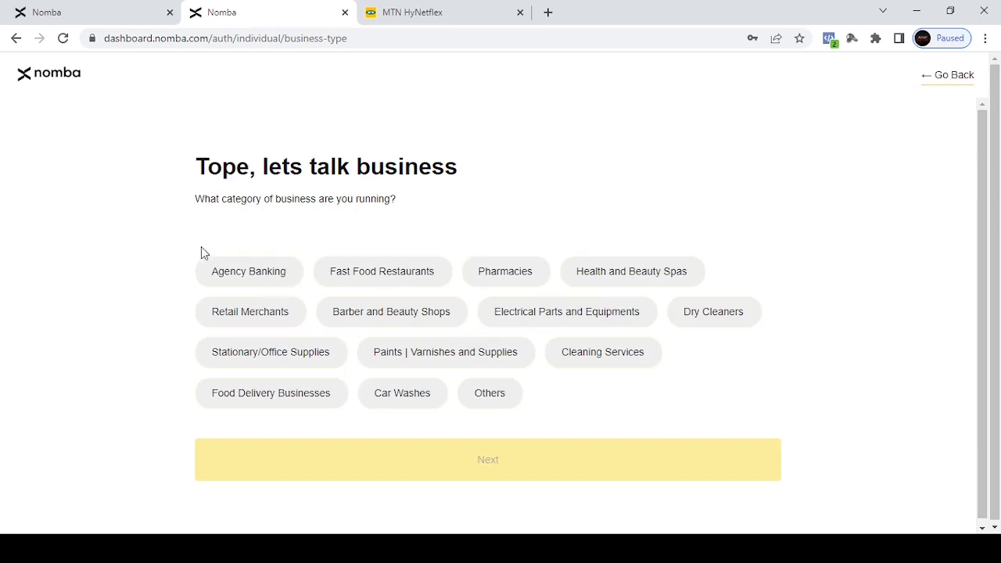
# - Submit Agency Banking as the business category and go to the dashboard
pyautogui.click(232, 275)
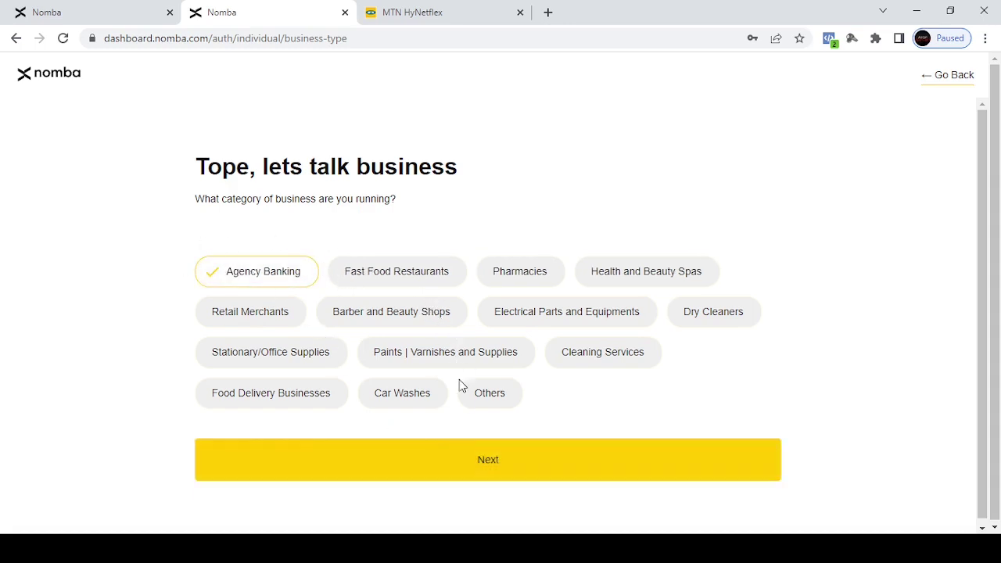
pyautogui.click(485, 448)
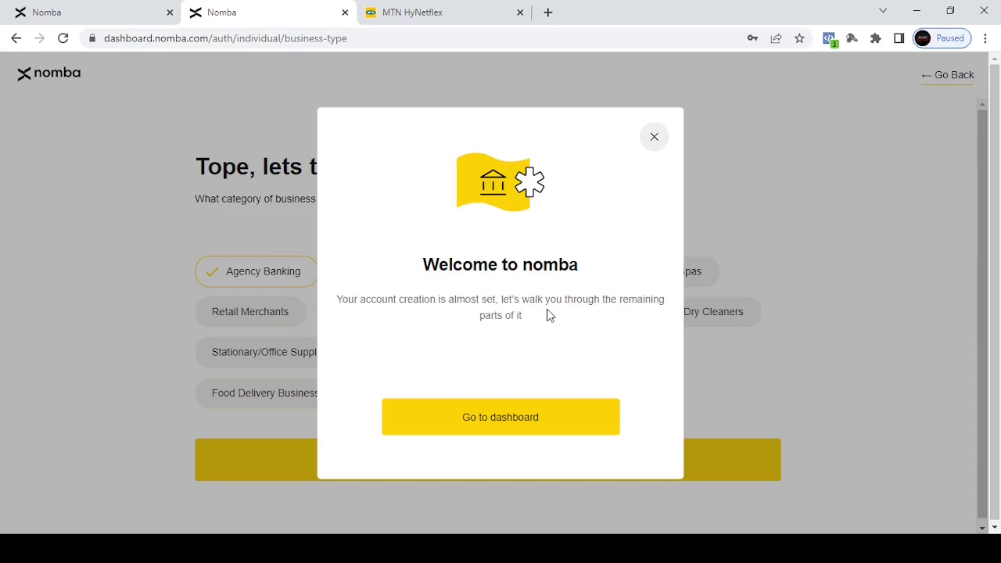
pyautogui.click(494, 423)
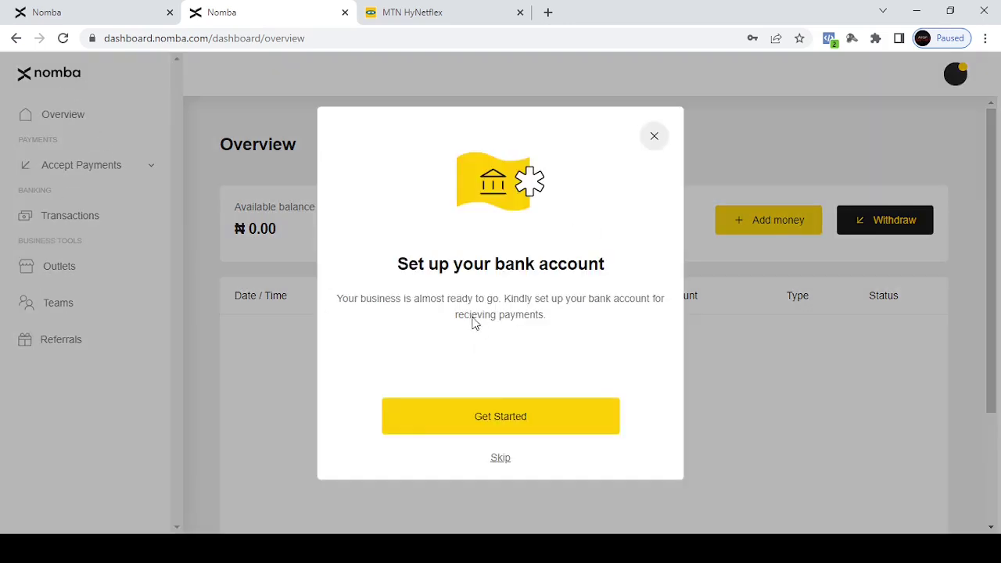
# - Open the withdrawal bank account setup, browse the bank list, then dismiss the form
pyautogui.click(523, 420)
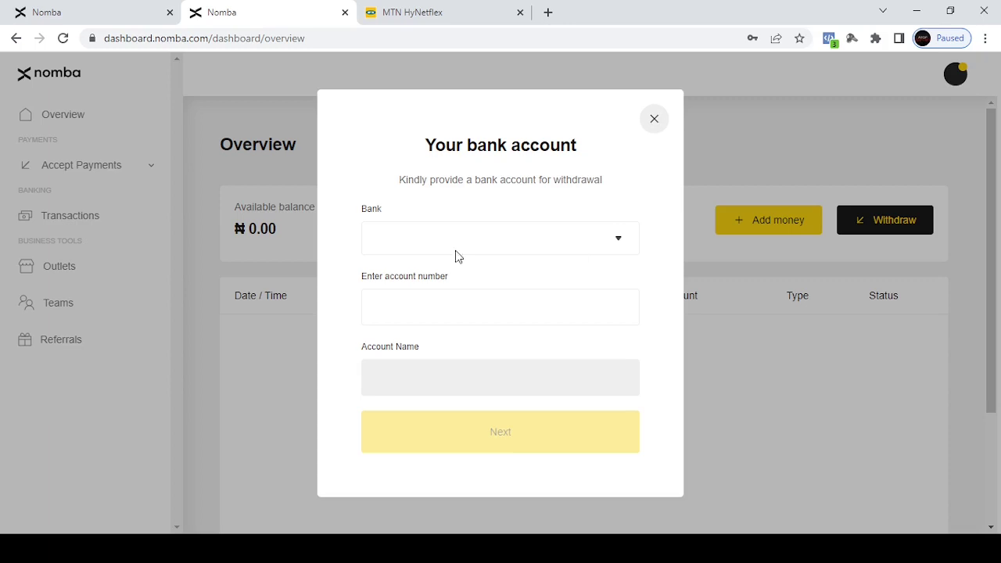
pyautogui.click(503, 239)
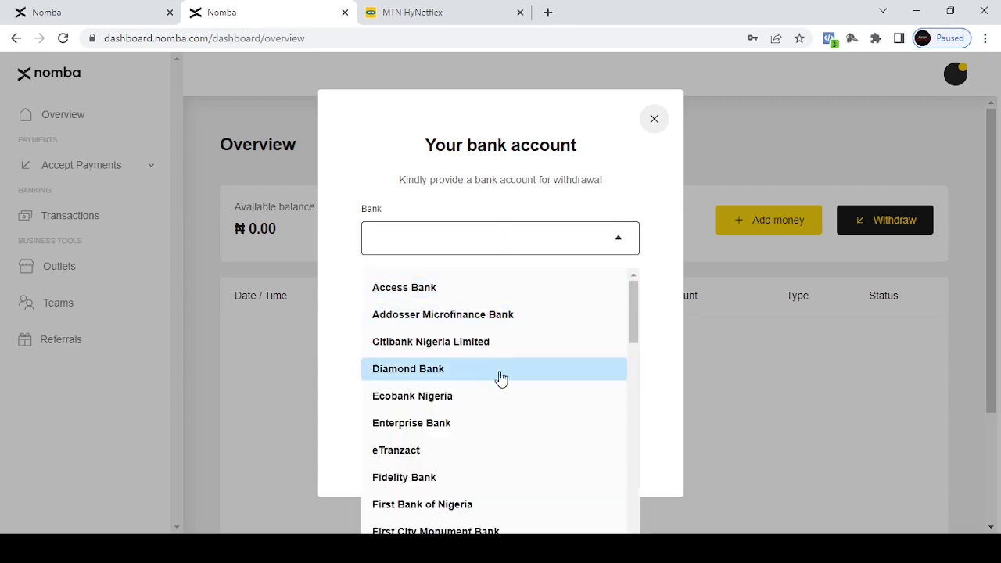
pyautogui.click(349, 188)
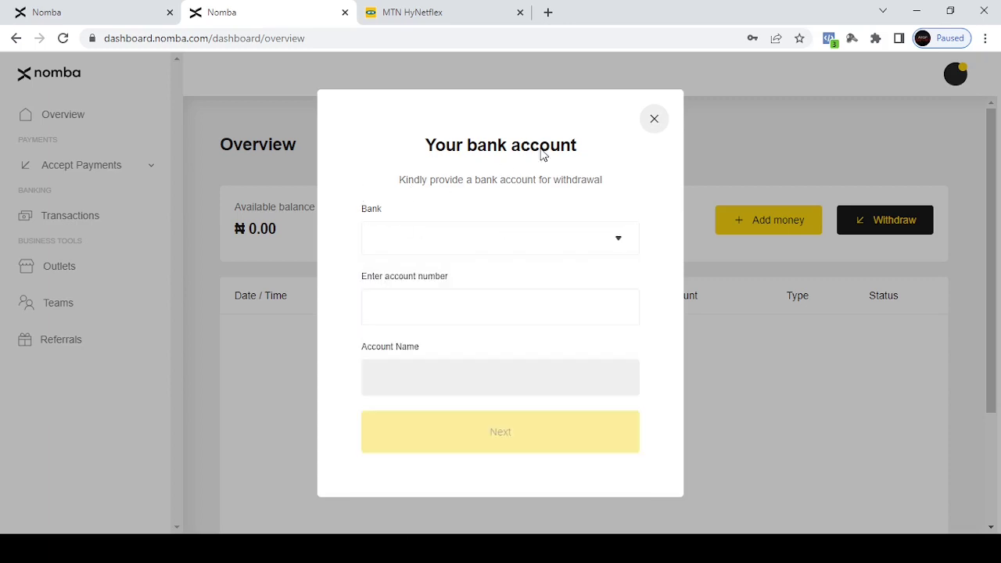
pyautogui.click(654, 120)
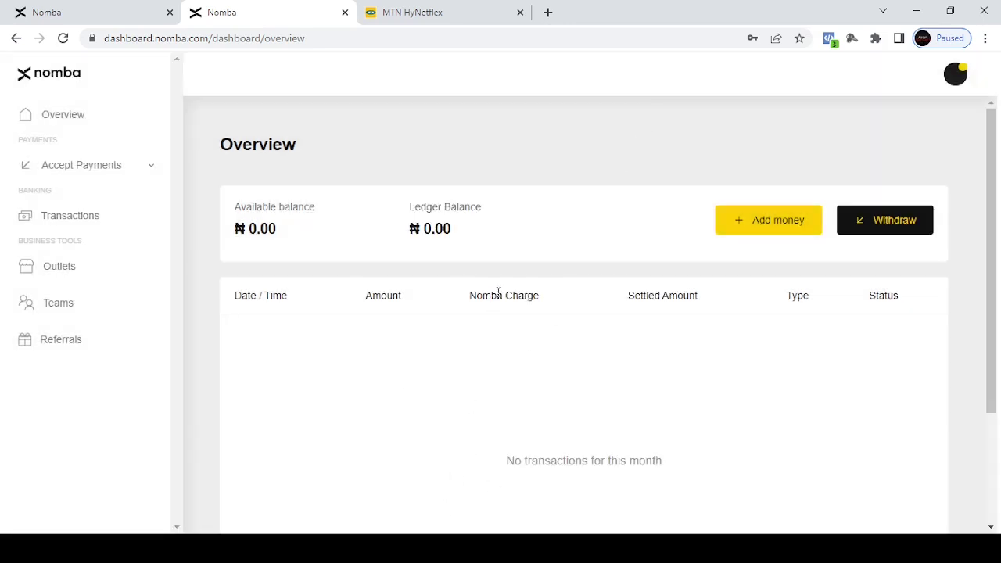
# - View the Add money bank transfer details from the Overview, then close them
pyautogui.click(74, 115)
pyautogui.click(771, 225)
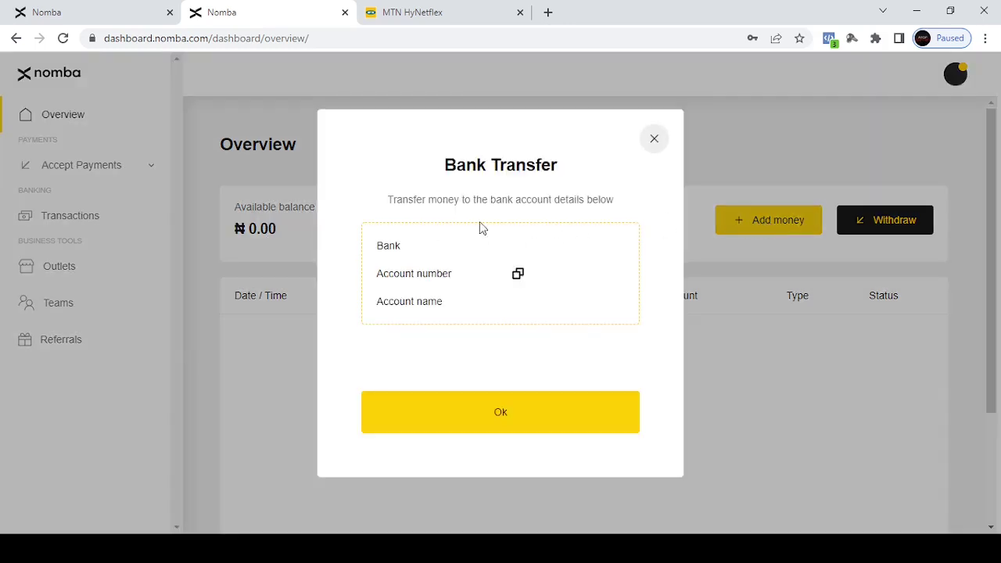
pyautogui.click(525, 414)
pyautogui.click(753, 223)
pyautogui.click(652, 146)
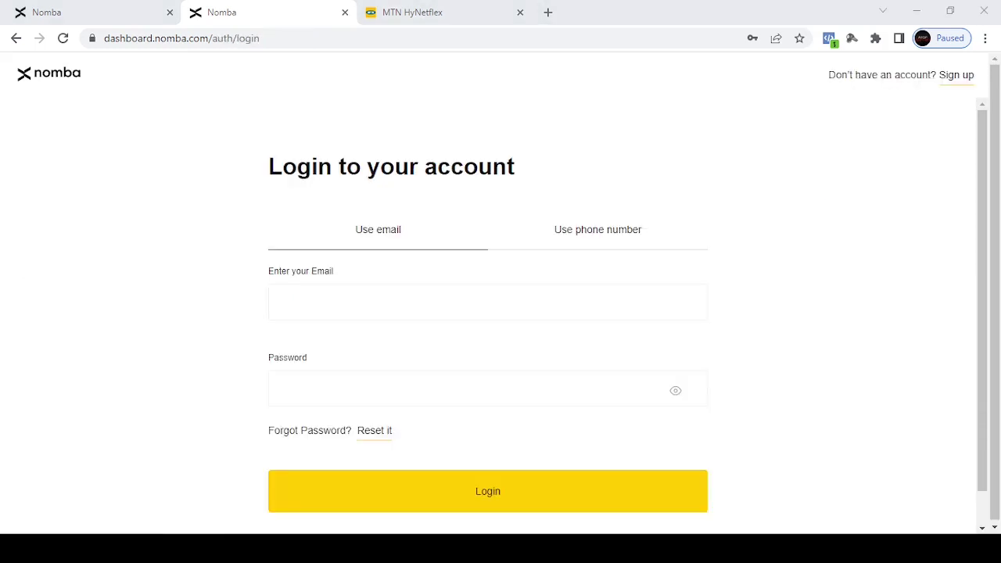
# - Log back in with a phone number and choose Access Bank in the bank account form
pyautogui.click(647, 167)
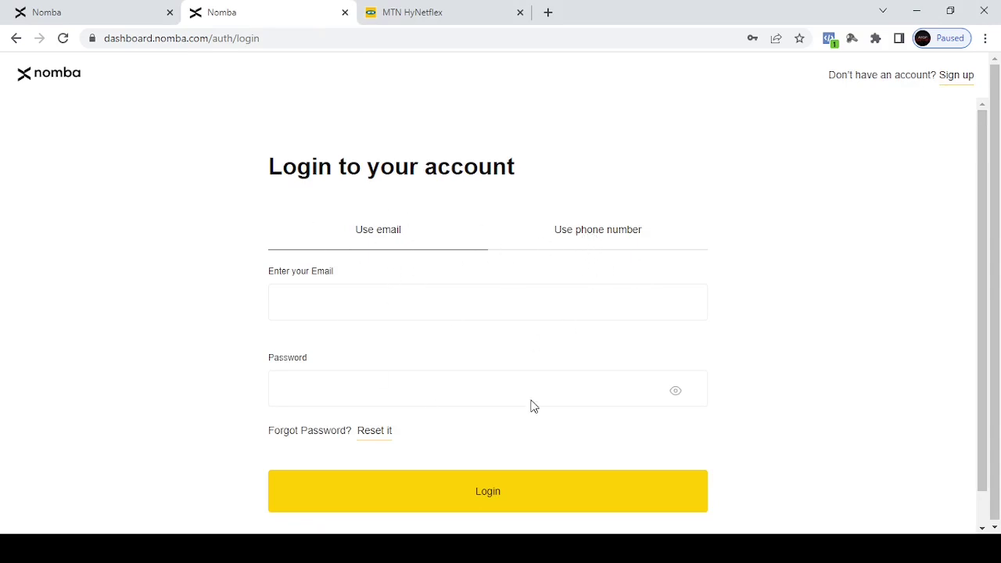
pyautogui.click(618, 230)
pyautogui.click(469, 305)
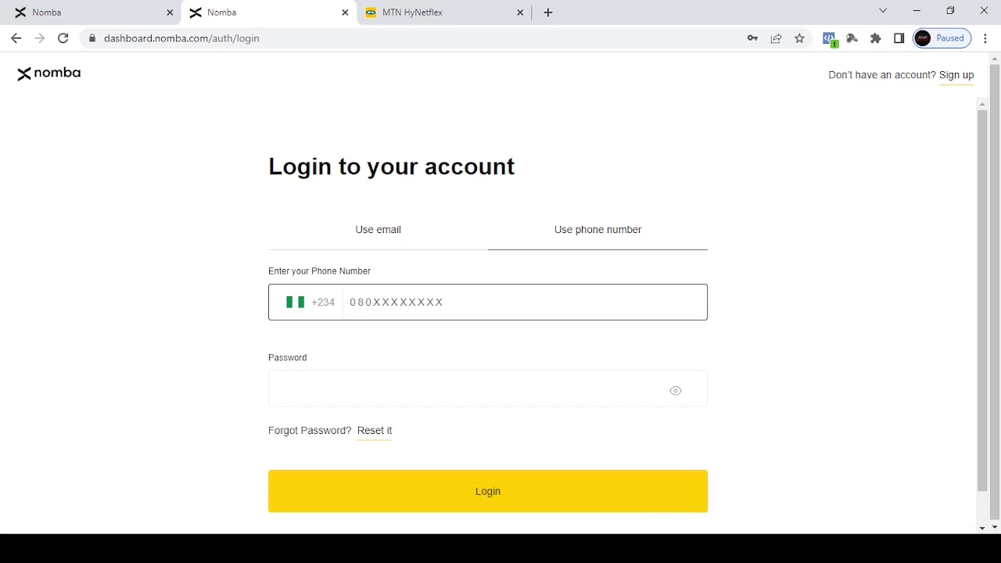
pyautogui.click(662, 492)
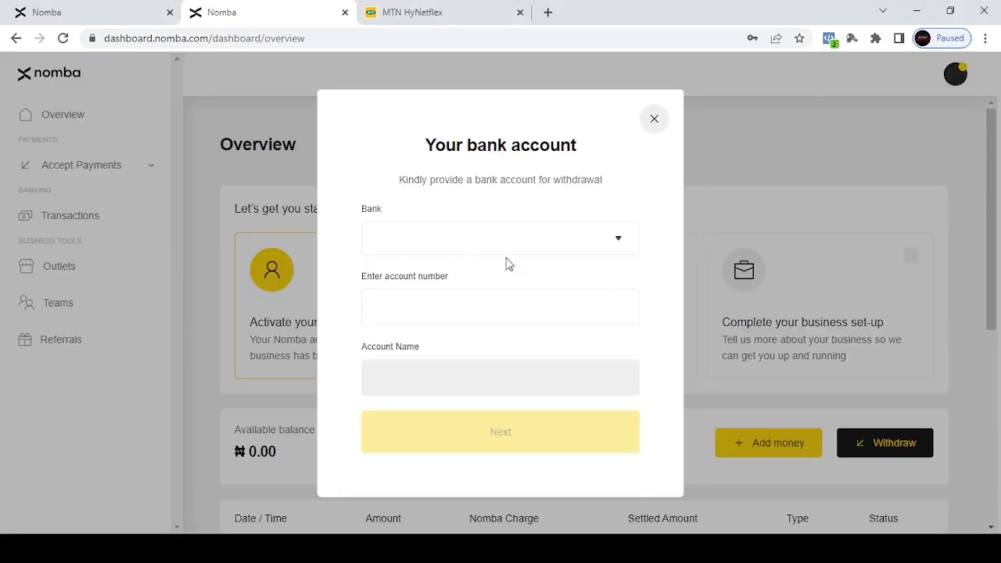
pyautogui.click(436, 240)
pyautogui.click(410, 288)
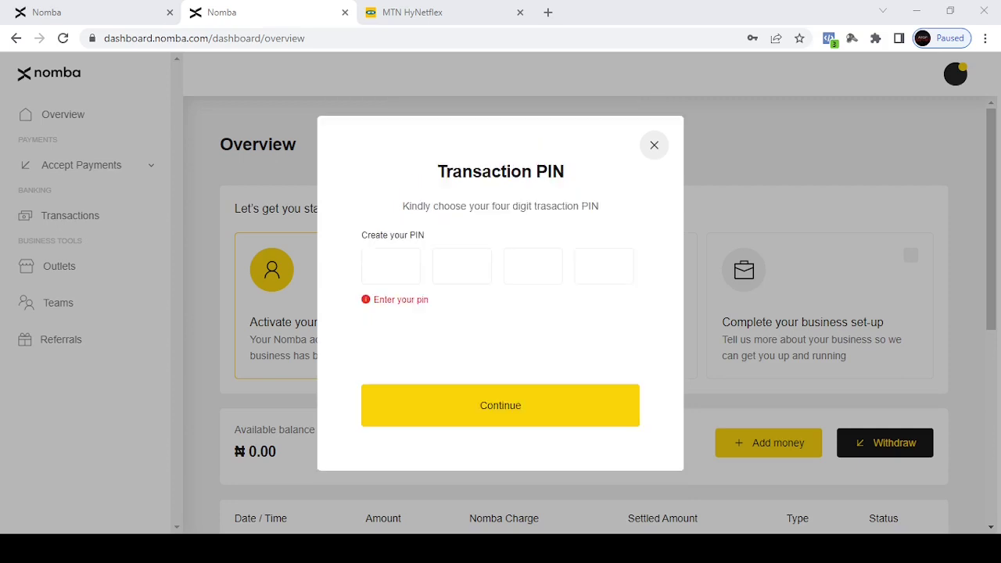
# - Enter the four-digit transaction PIN to finish adding the Access Bank account
pyautogui.click(393, 276)
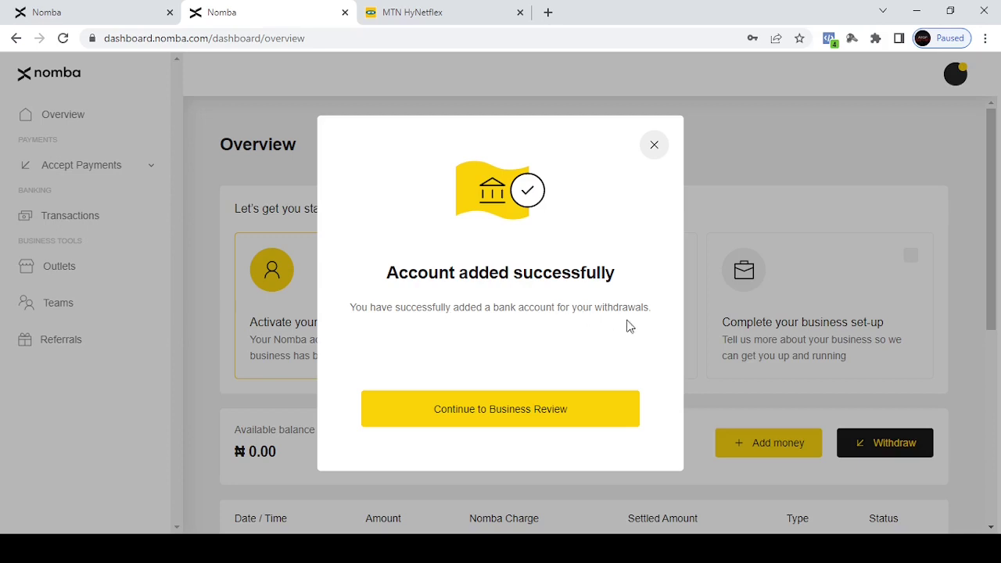
# - Continue to Business Review and set Gender to MALE
pyautogui.click(501, 421)
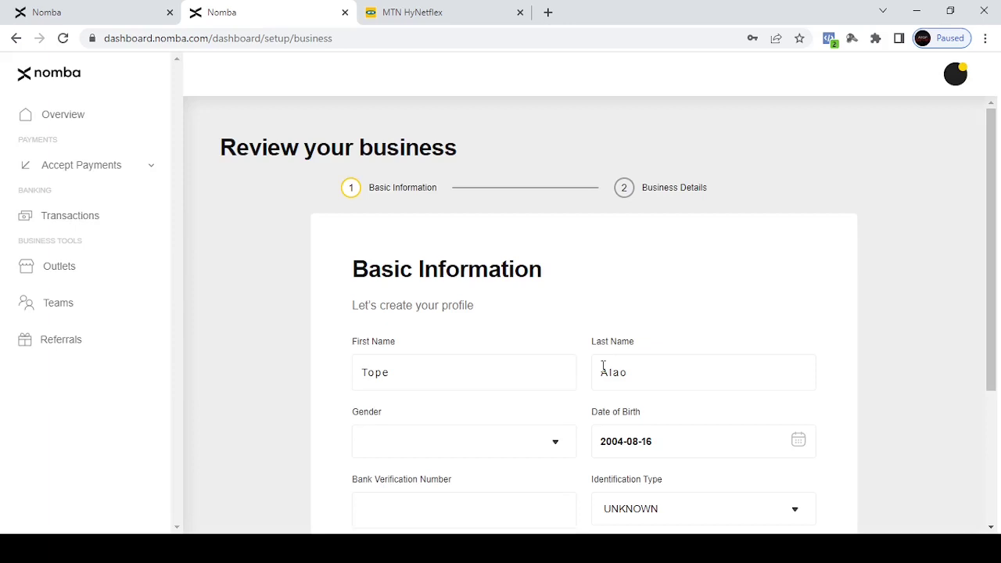
pyautogui.scroll(-2, 785, 255)
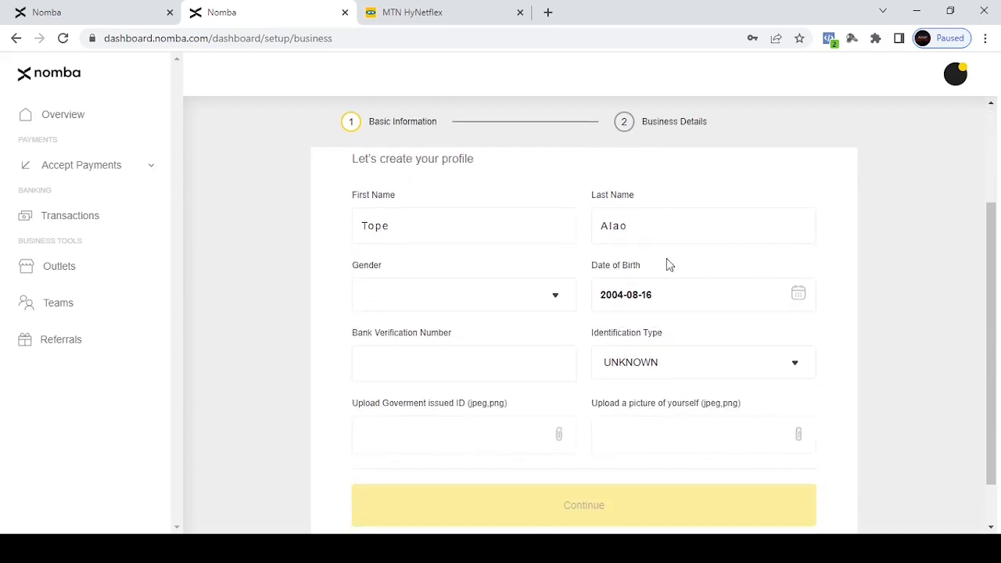
pyautogui.scroll(-1, 623, 293)
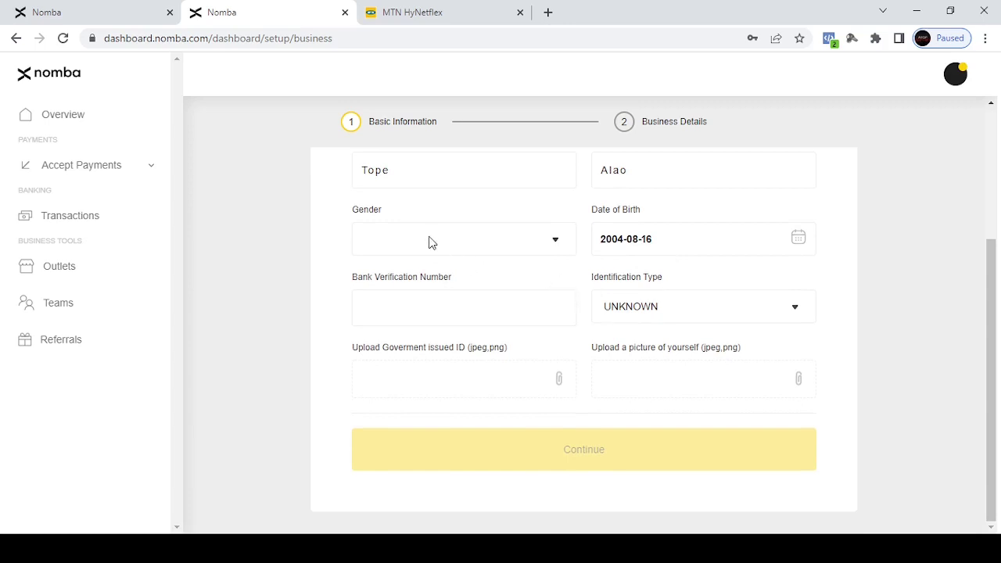
pyautogui.scroll(1, 429, 242)
pyautogui.click(467, 321)
pyautogui.click(404, 356)
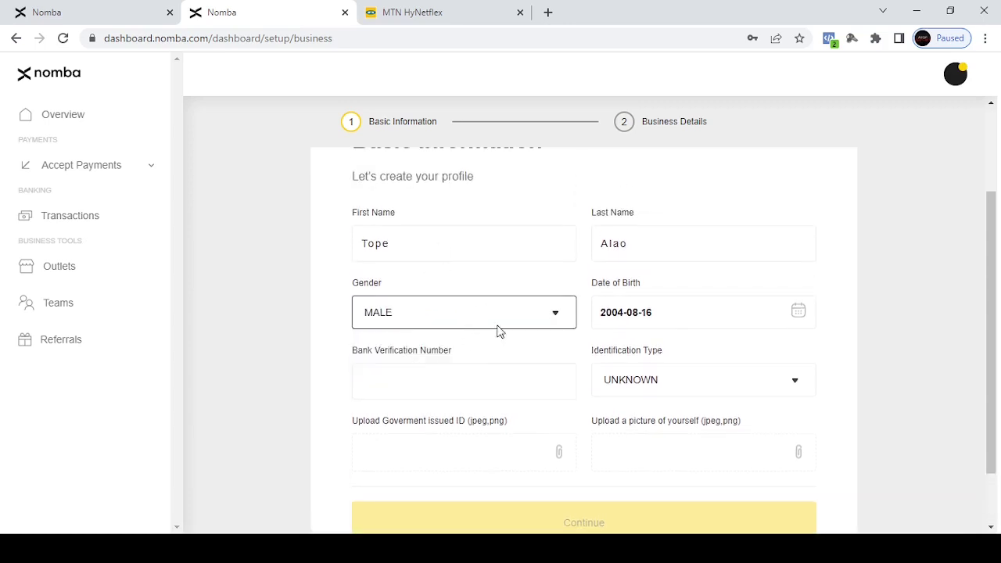
# - Check the date of birth, BVN and Identification Type fields without changing them
pyautogui.click(634, 314)
pyautogui.click(698, 314)
pyautogui.click(698, 314)
pyautogui.click(425, 379)
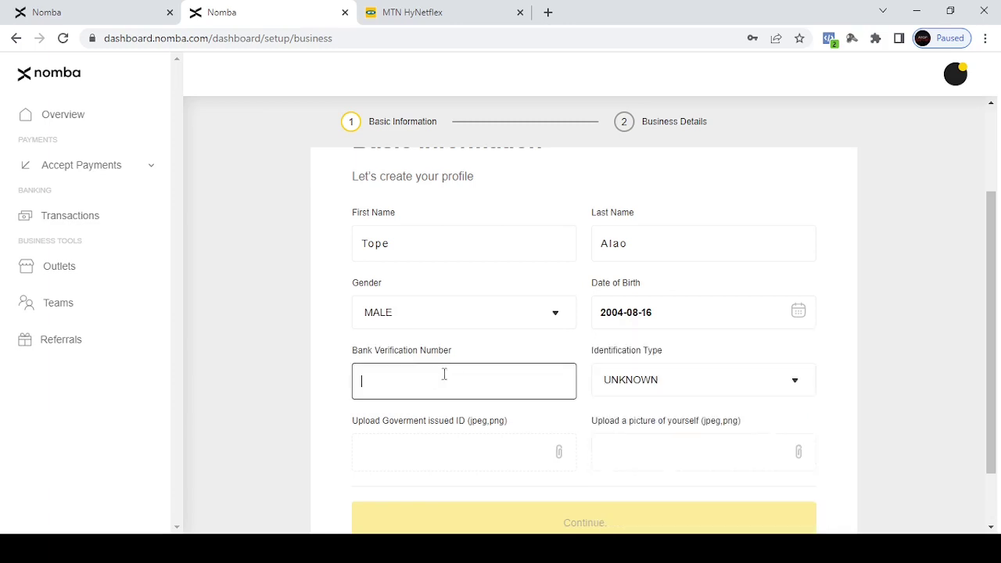
pyautogui.click(647, 385)
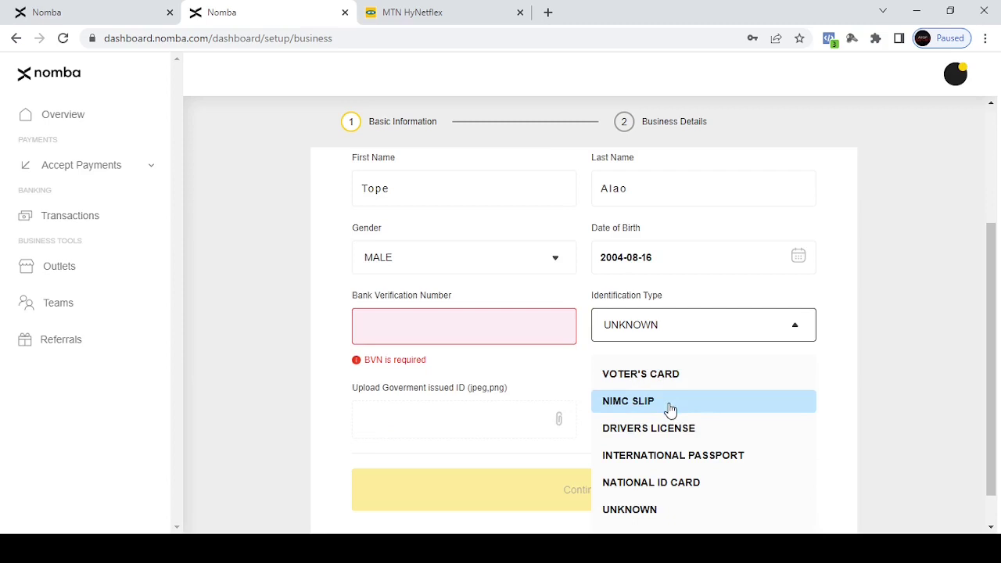
pyautogui.click(888, 349)
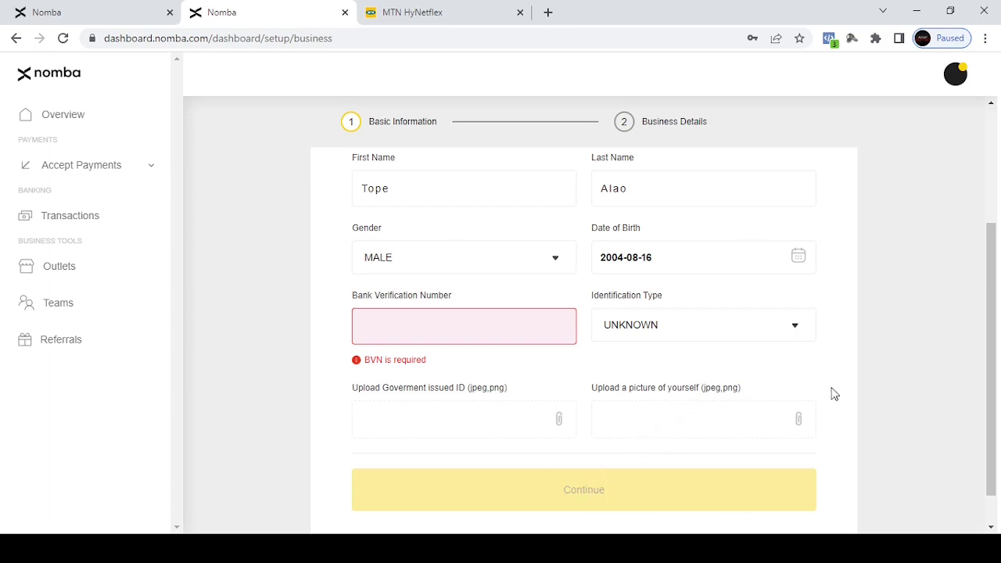
pyautogui.scroll(-1, 700, 376)
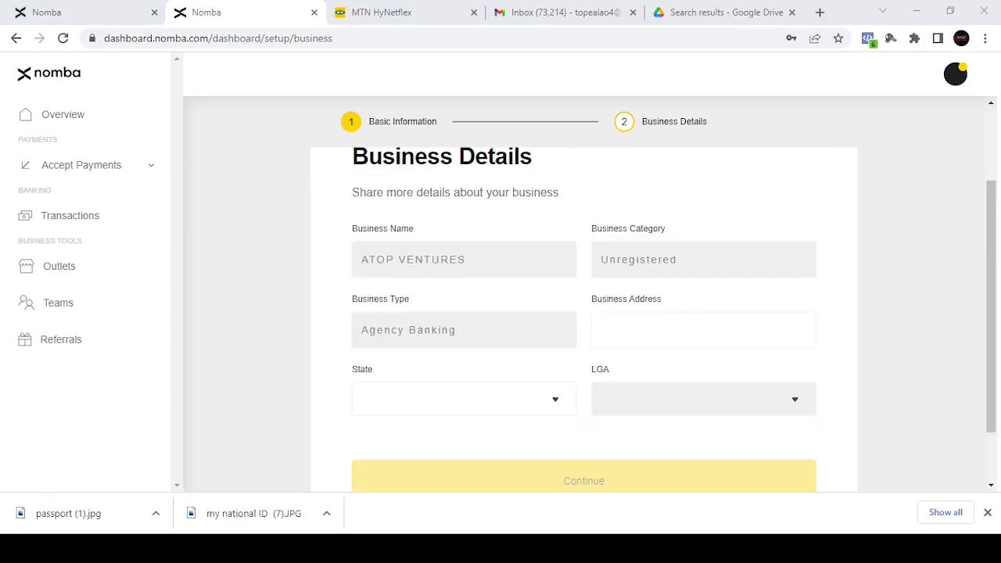
pyautogui.hotkey('alt', 'Tab')
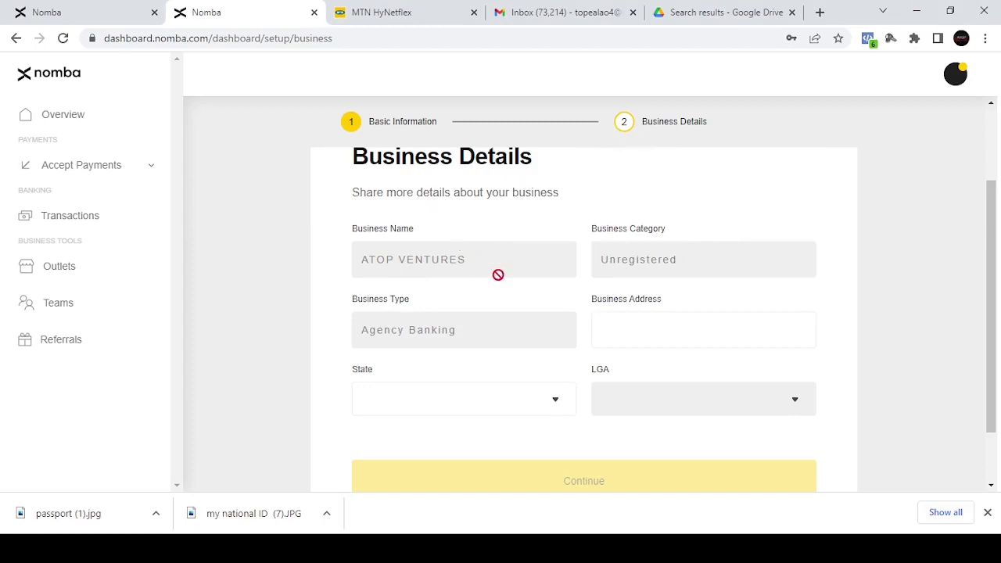
# - Paste in the business address and choose Osun as the state
pyautogui.click(620, 332)
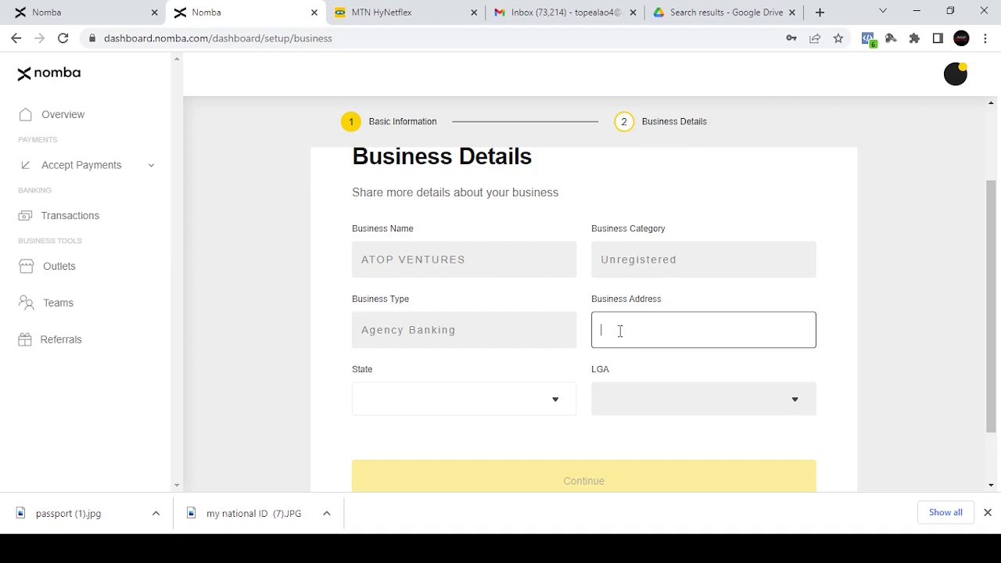
pyautogui.write('No 7 landero street, yanco road')
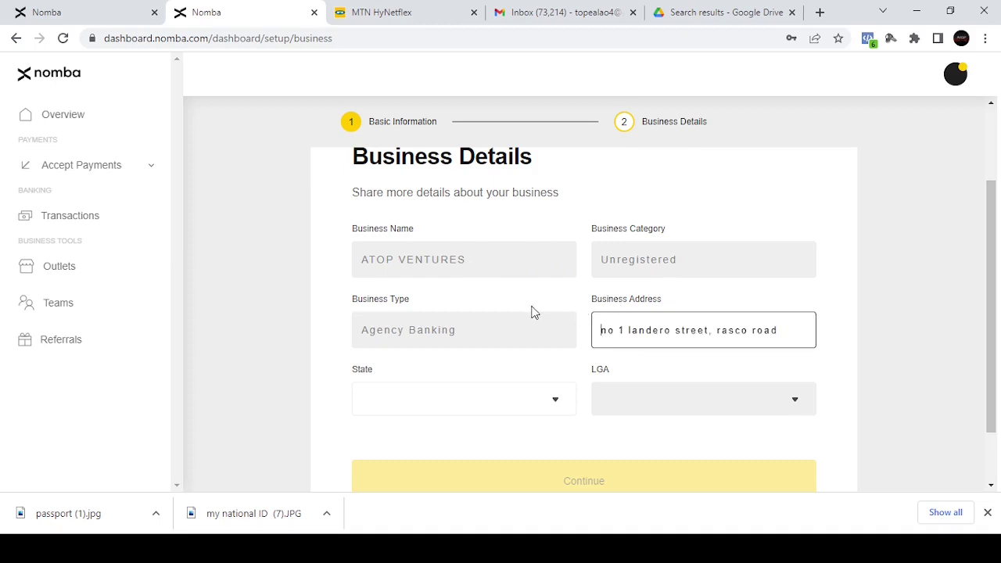
pyautogui.click(510, 384)
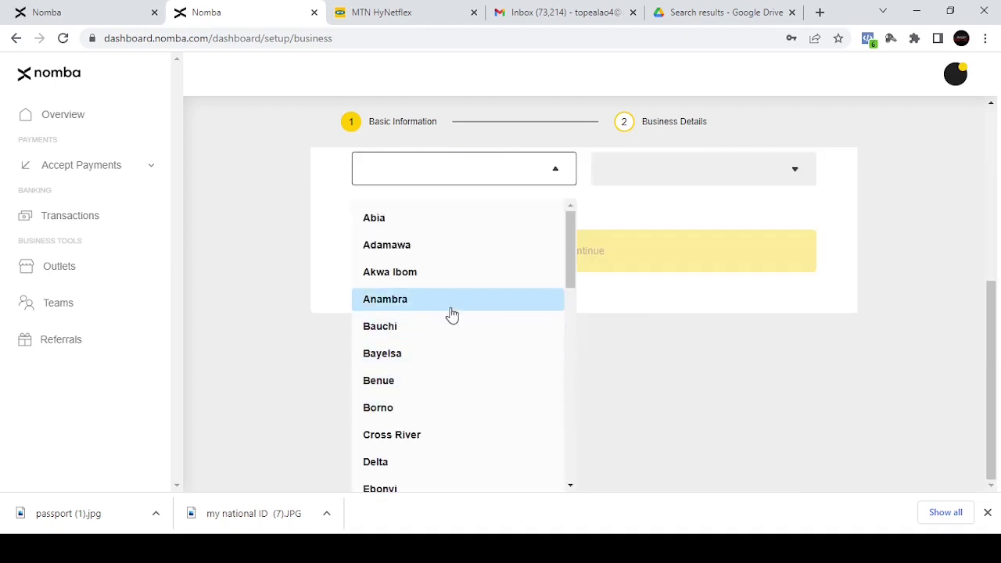
pyautogui.scroll(-4, 467, 349)
pyautogui.scroll(-3, 467, 349)
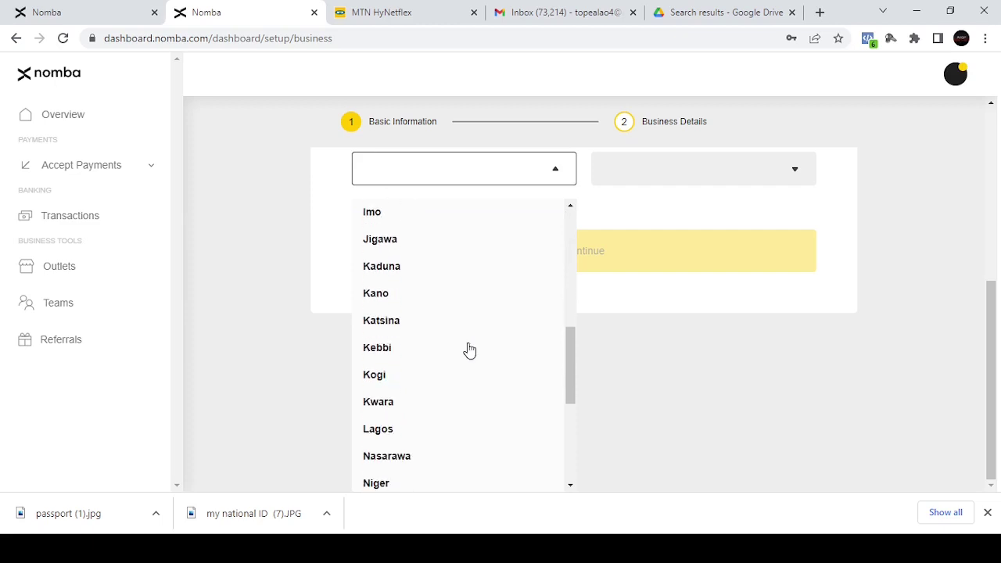
pyautogui.click(450, 420)
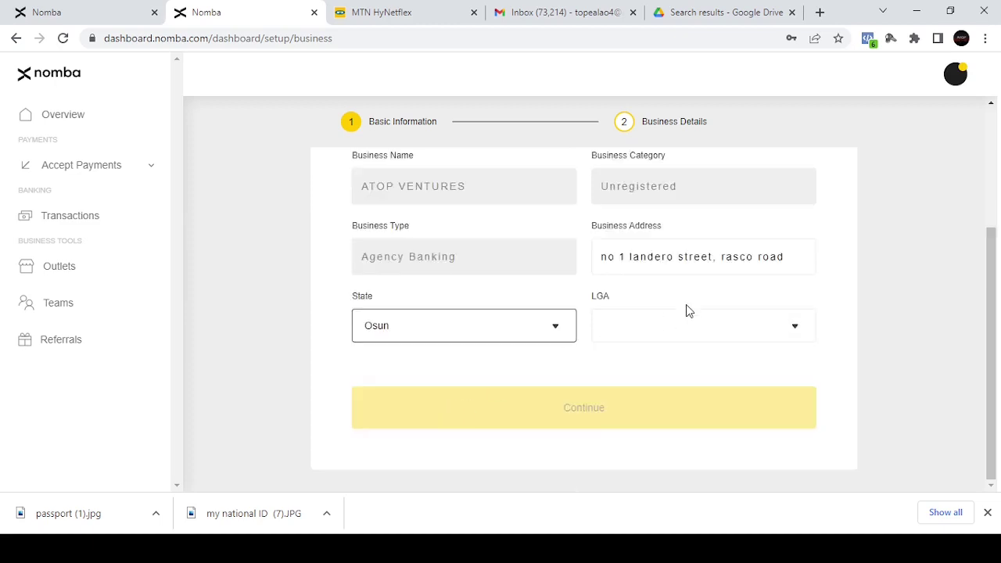
# - Choose Osogbo as the LGA and submit the business details
pyautogui.click(686, 313)
pyautogui.scroll(-4, 720, 391)
pyautogui.scroll(-2, 680, 470)
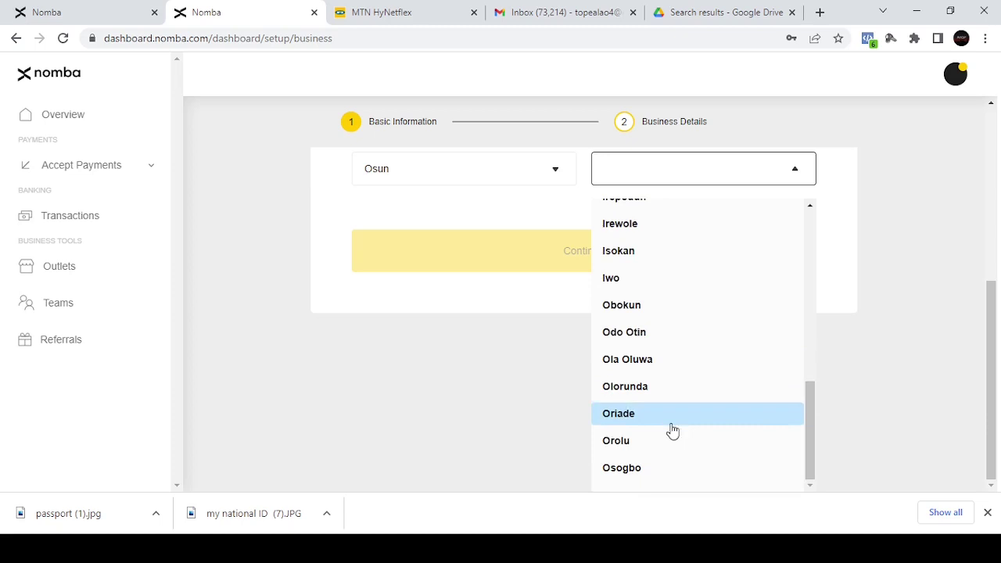
pyautogui.click(652, 470)
pyautogui.click(633, 407)
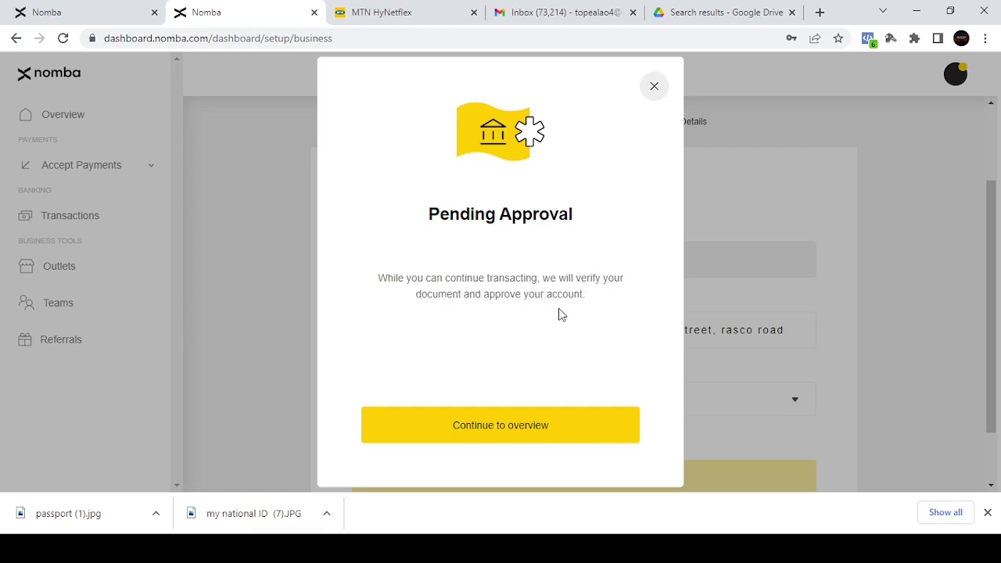
# - Continue to the overview and sign in again using a phone number
pyautogui.click(530, 431)
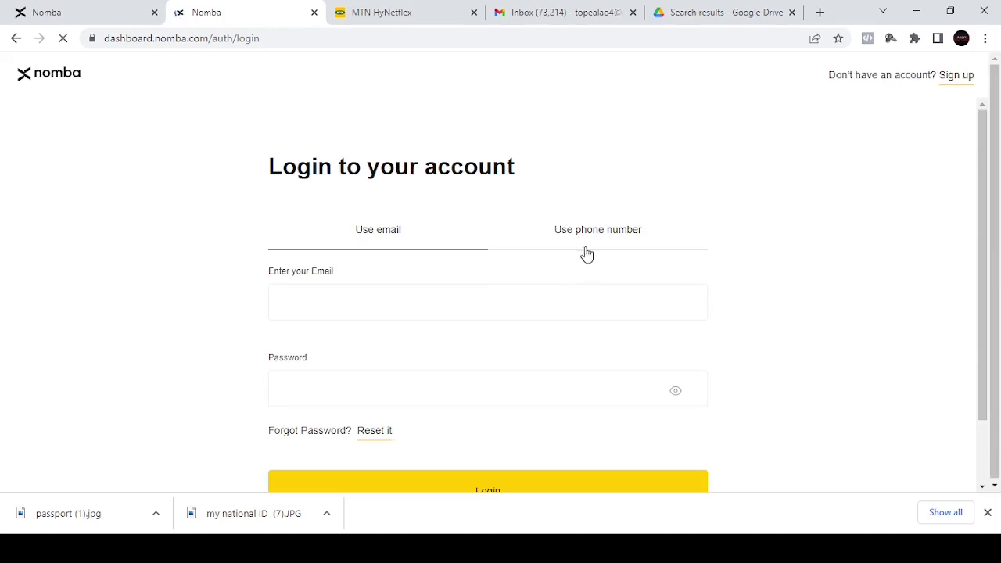
pyautogui.click(574, 235)
pyautogui.click(478, 302)
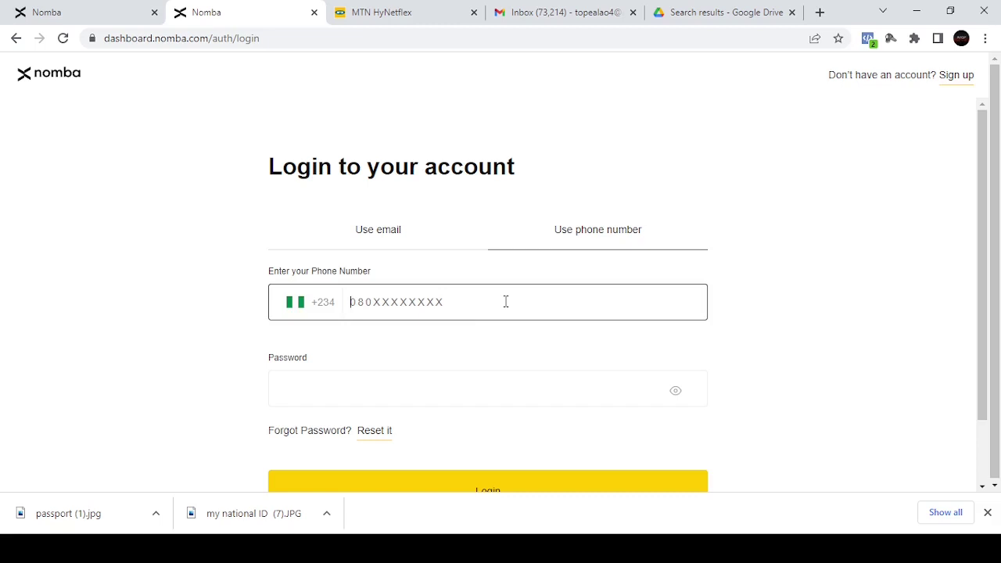
pyautogui.hotkey('alt', 'Tab')
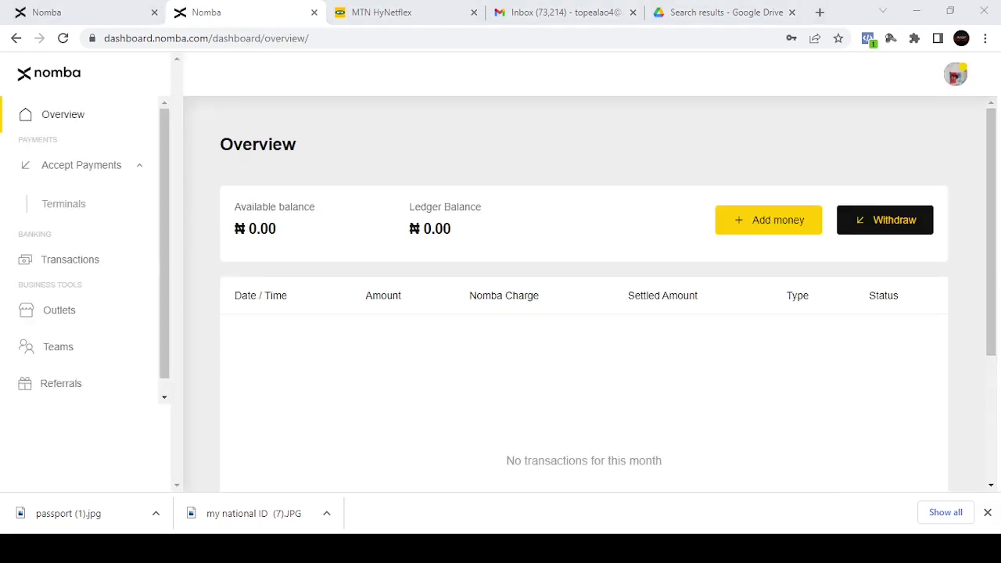
pyautogui.click(785, 156)
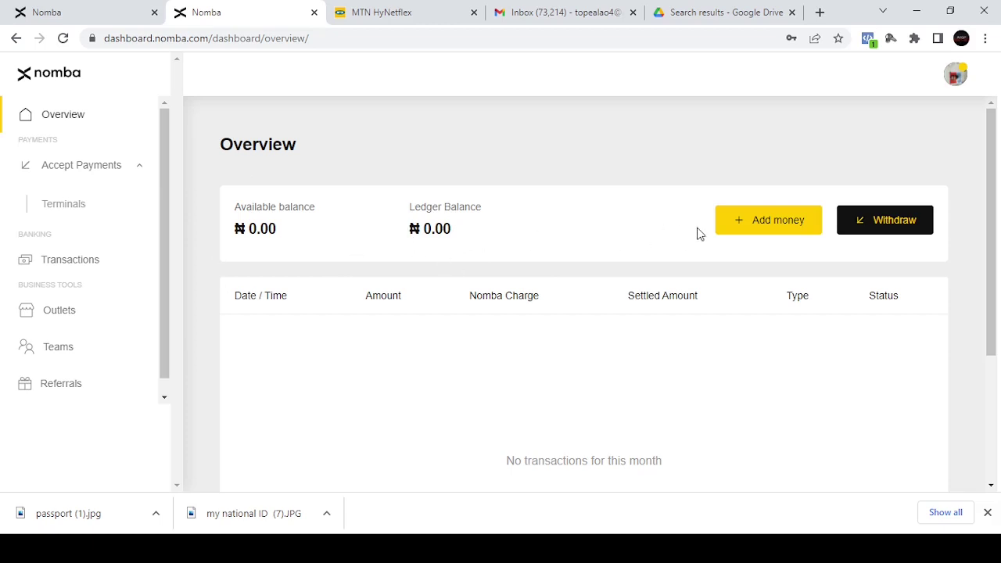
pyautogui.click(773, 235)
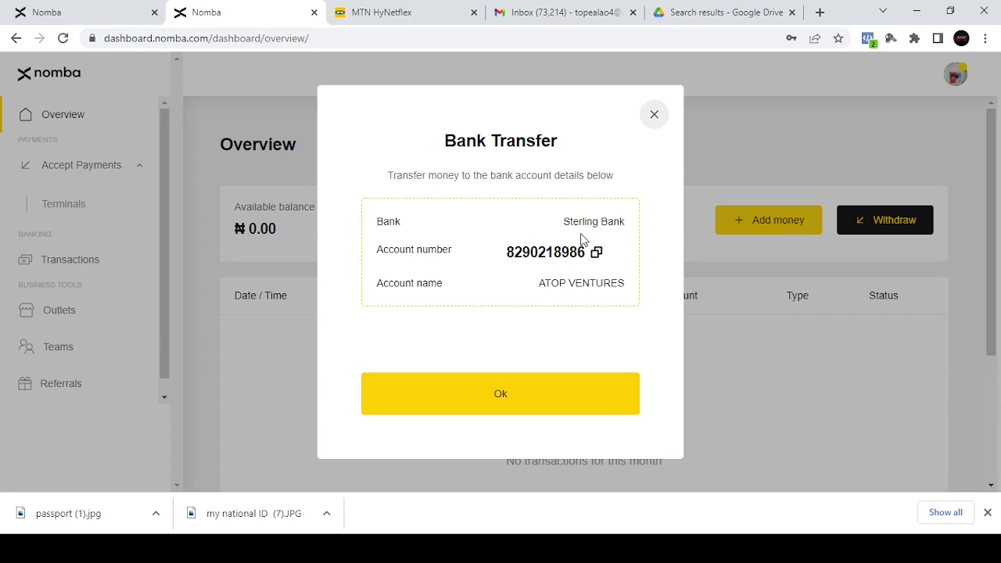
pyautogui.moveTo(540, 295); pyautogui.dragTo(625, 292)
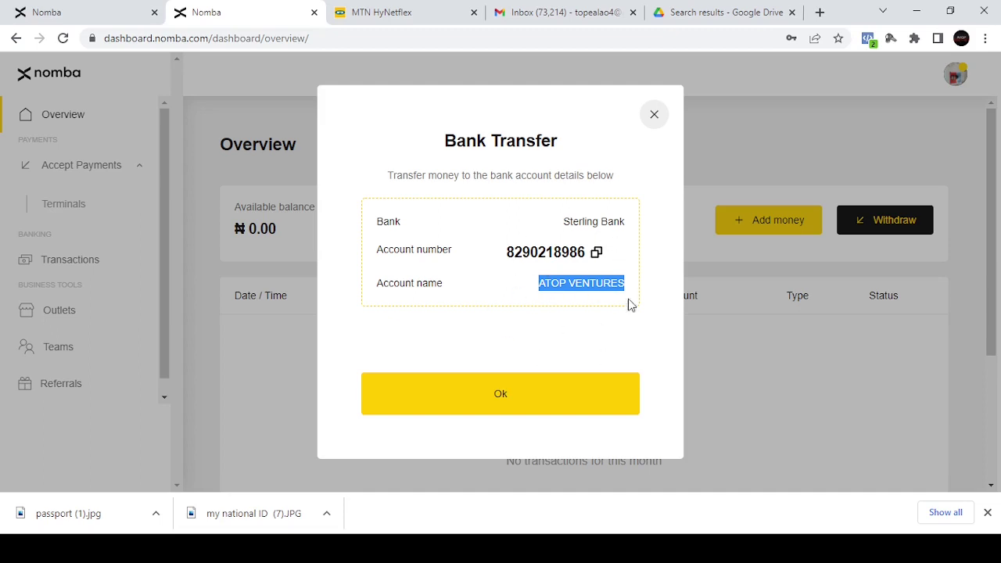
pyautogui.click(530, 400)
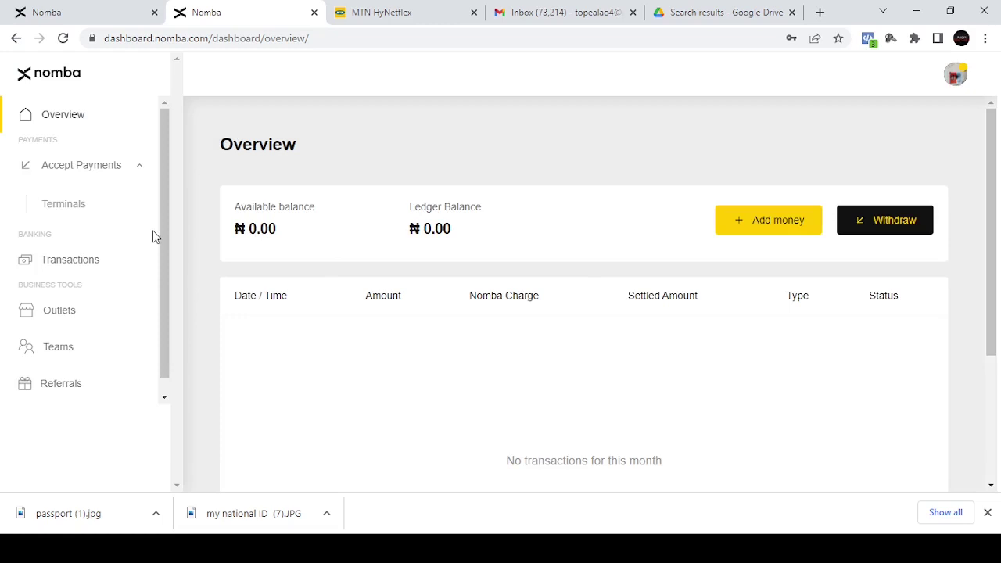
# - Review the Transactions page: zero volume, ₦0.00 value, no transactions from 01/06/2022 to 16/08/2022
pyautogui.click(93, 266)
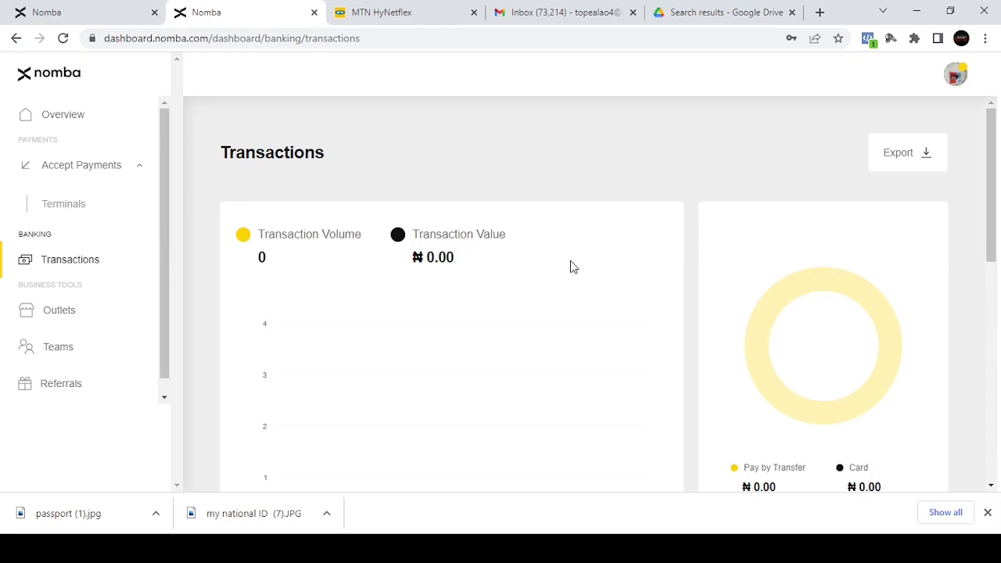
pyautogui.scroll(-8, 570, 266)
pyautogui.scroll(3, 559, 275)
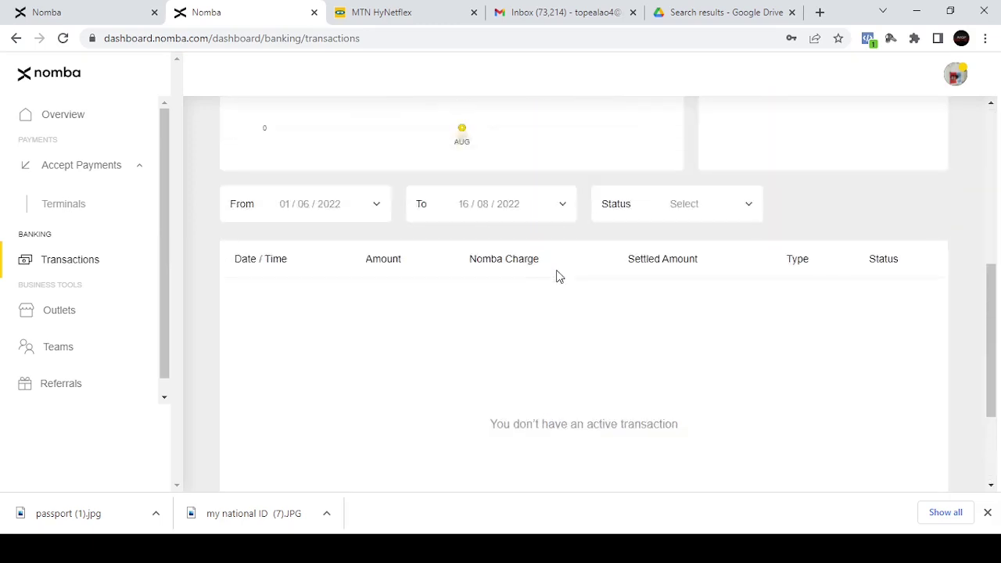
pyautogui.scroll(-1, 557, 275)
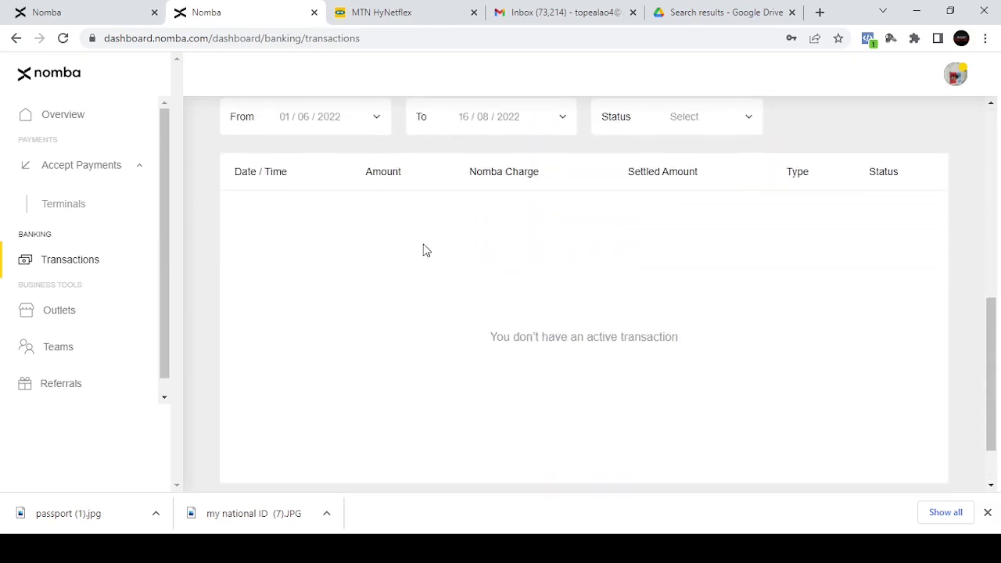
pyautogui.scroll(5, 410, 246)
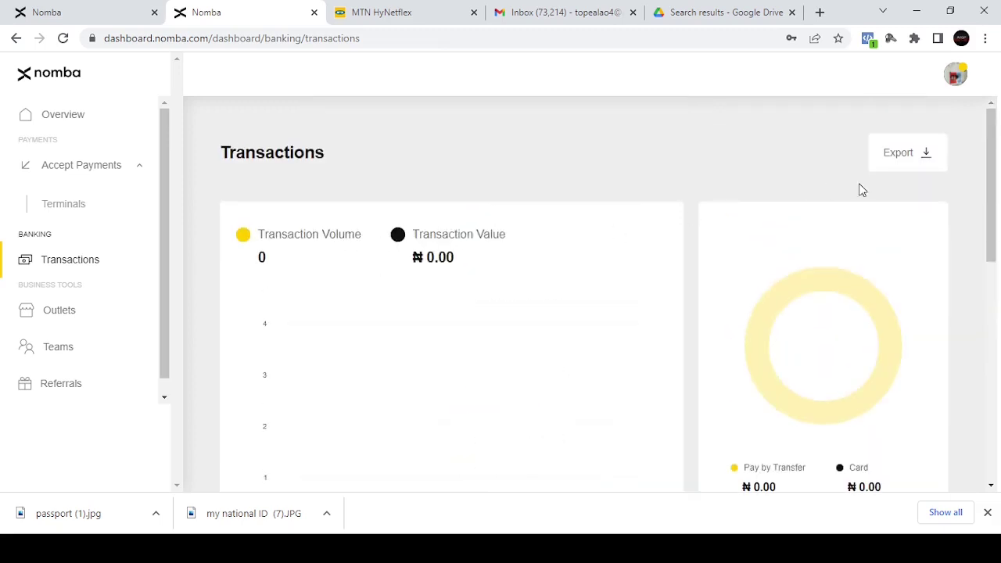
pyautogui.scroll(-8, 417, 300)
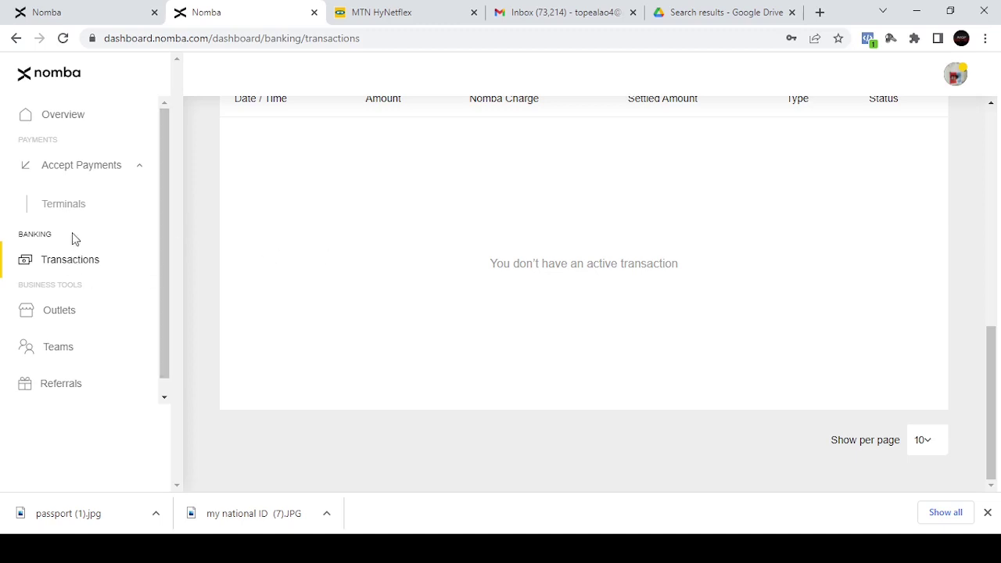
# - Back on Overview with ₦0.00 balances, check the Access Bank settlement account under Withdraw, then close it
pyautogui.click(98, 124)
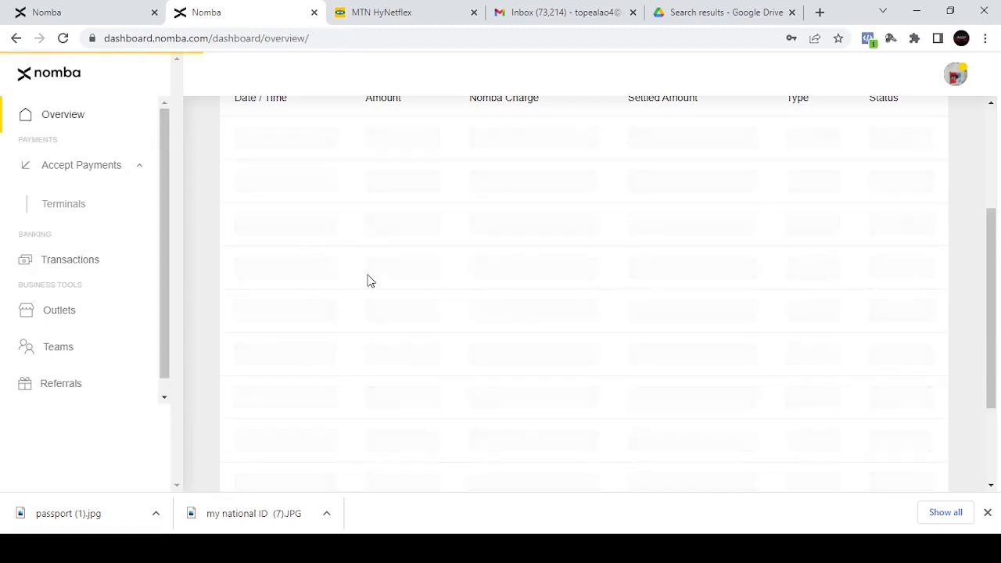
pyautogui.scroll(3, 336, 312)
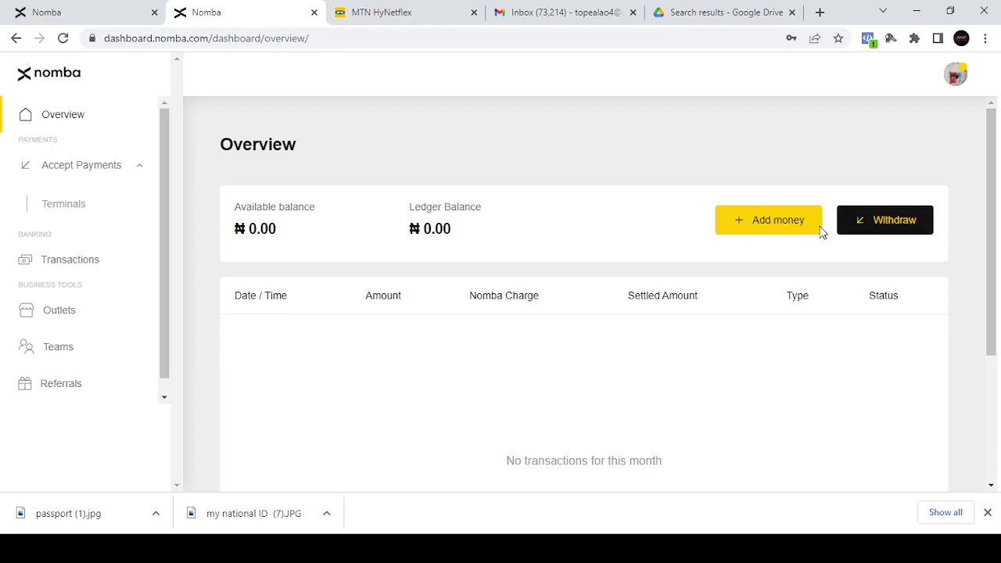
pyautogui.click(867, 227)
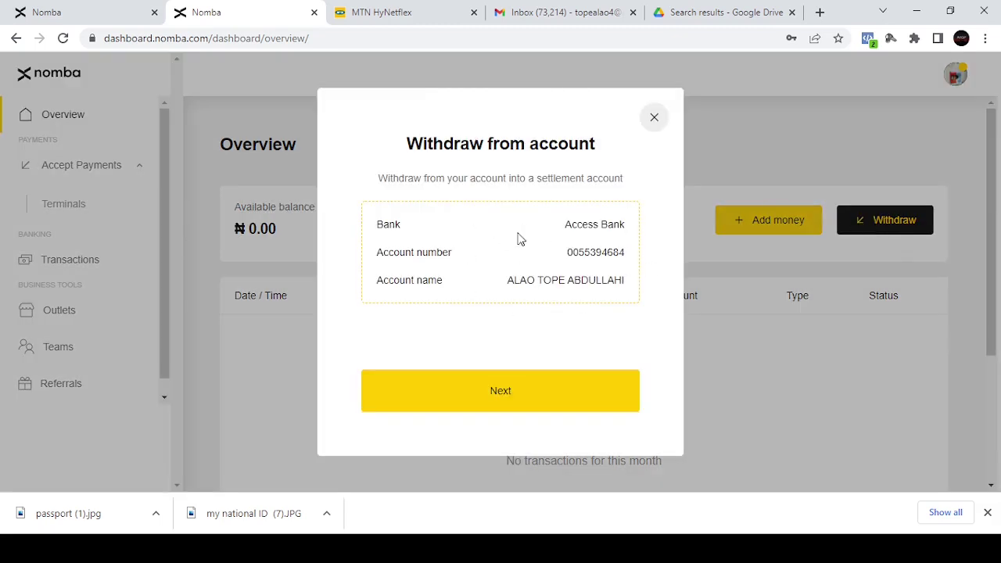
pyautogui.click(654, 120)
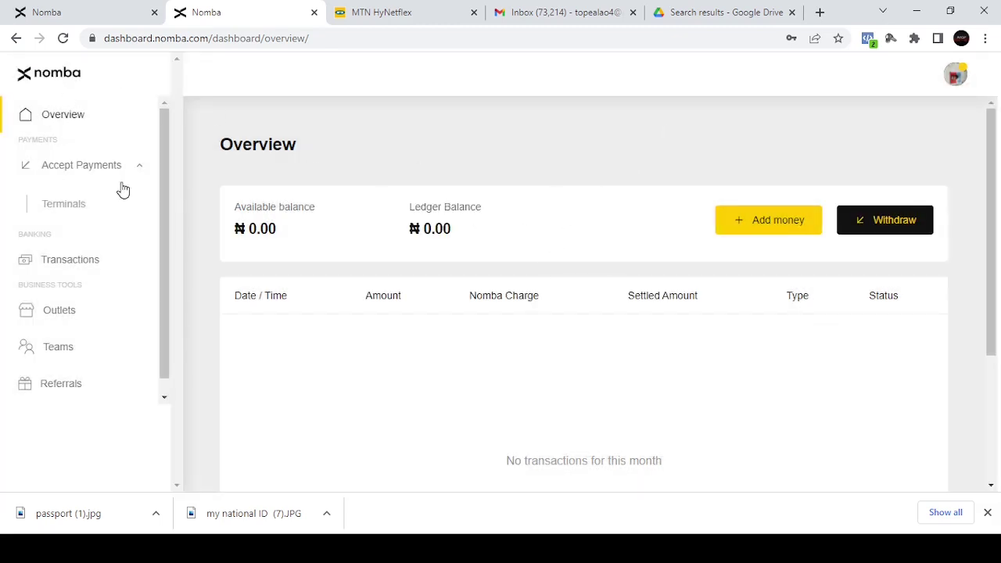